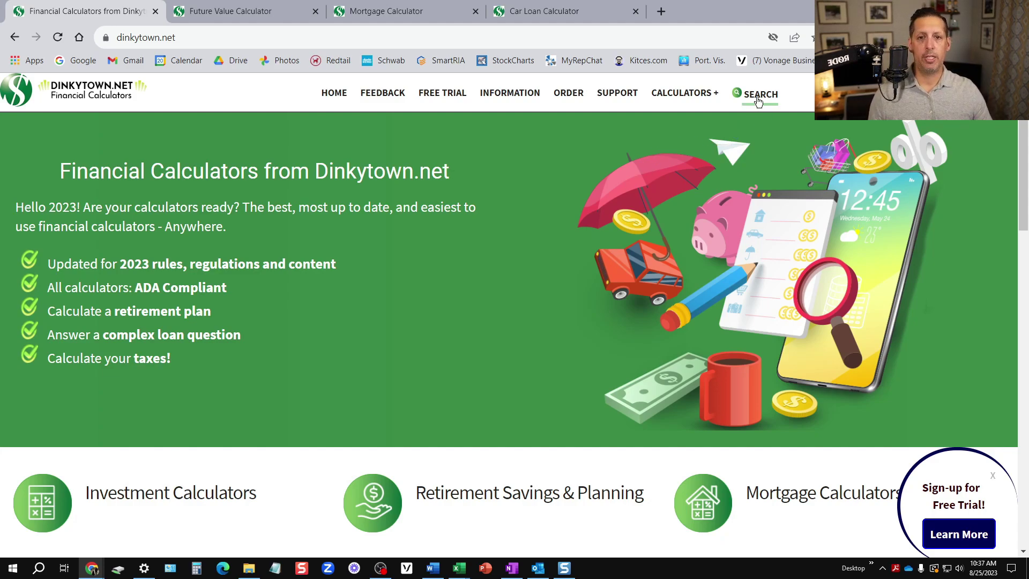
# Search the site for "future value calc" and open the Future Value Calculator from the results.
pyautogui.click(752, 94)
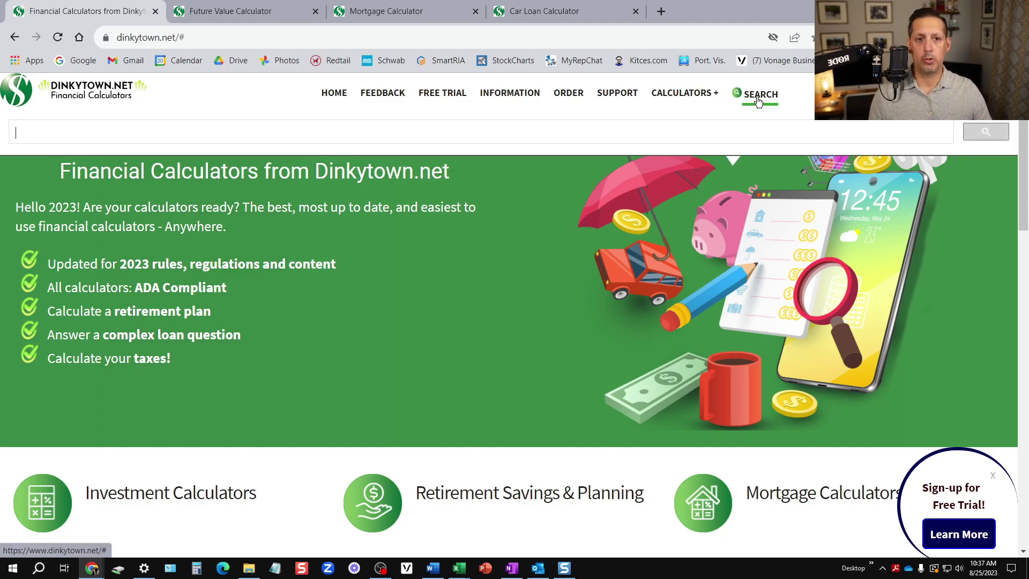
pyautogui.click(141, 131)
pyautogui.write('future value ')
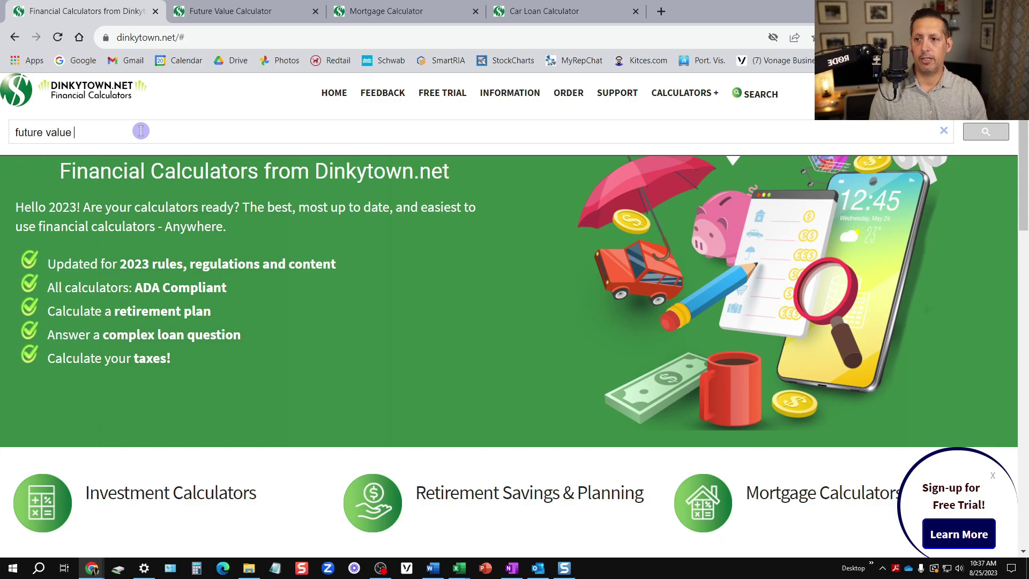
pyautogui.write('calc')
pyautogui.press('Return')
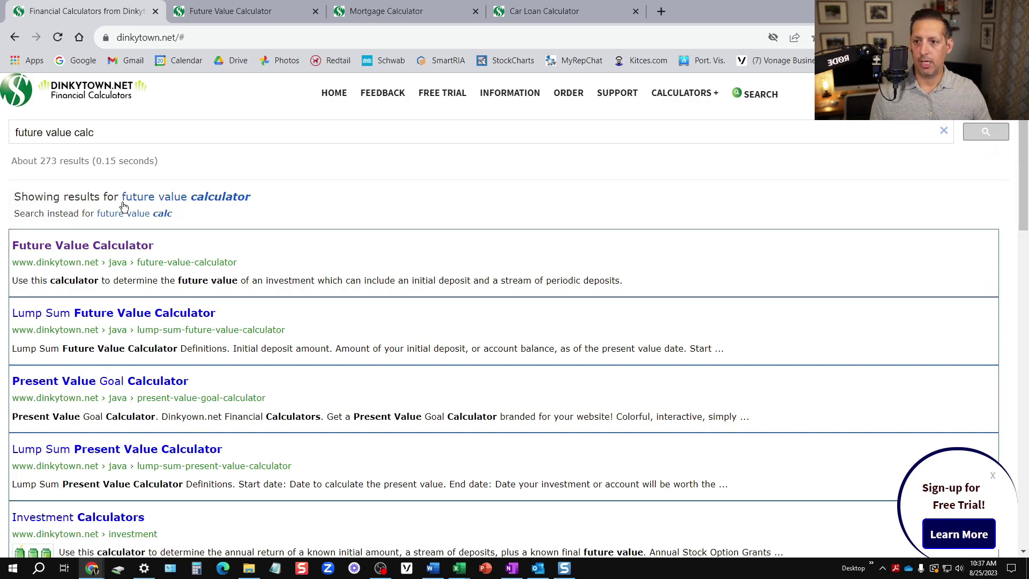
pyautogui.click(96, 247)
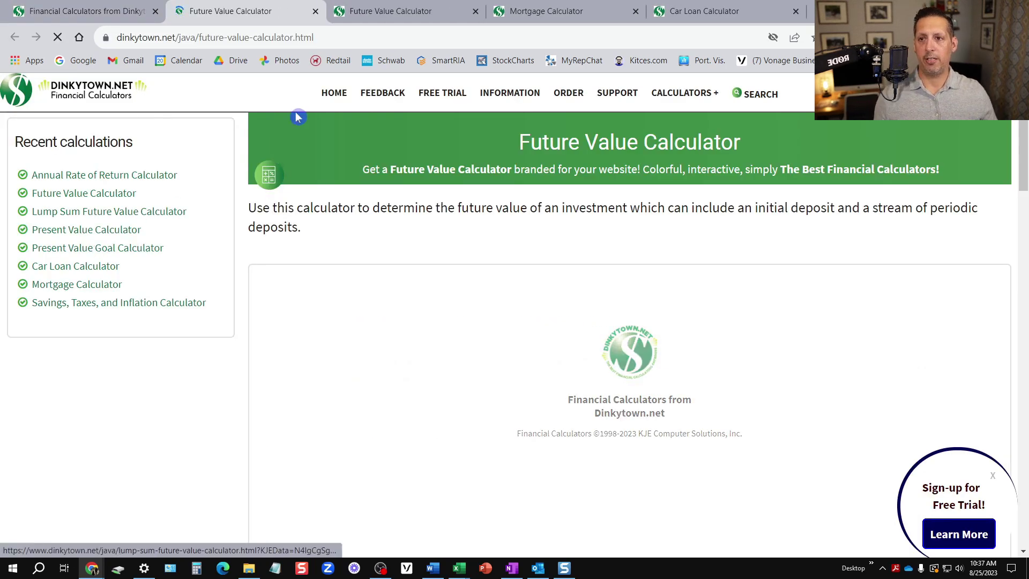
# Close the newly opened Future Value Calculator tab and return to the Dinkytown.net home page.
pyautogui.click(315, 12)
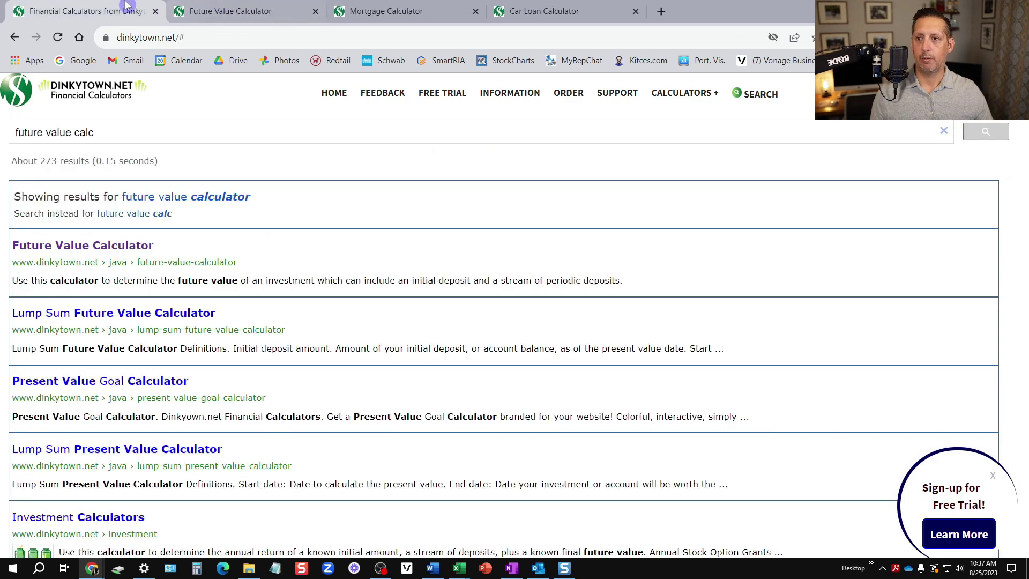
pyautogui.click(16, 39)
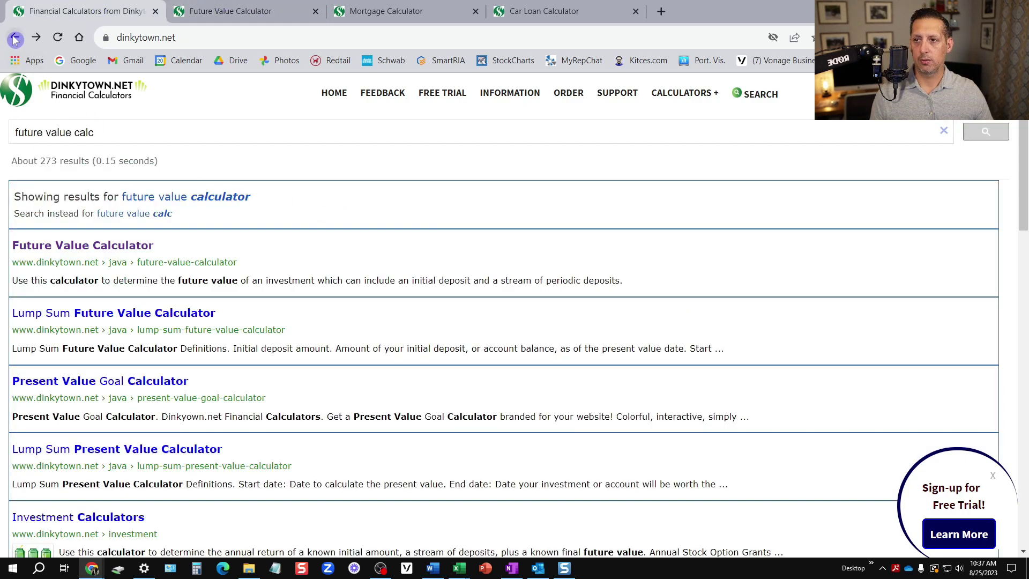
pyautogui.click(15, 39)
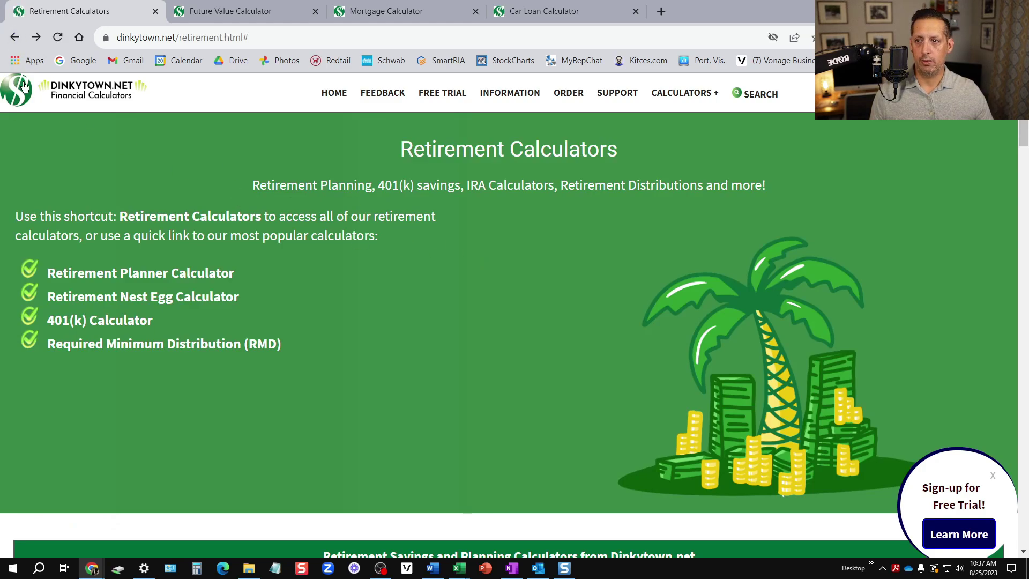
pyautogui.click(24, 87)
# Open the Auto category from the site's calculators list and look through the auto calculators it offers.
pyautogui.click(678, 96)
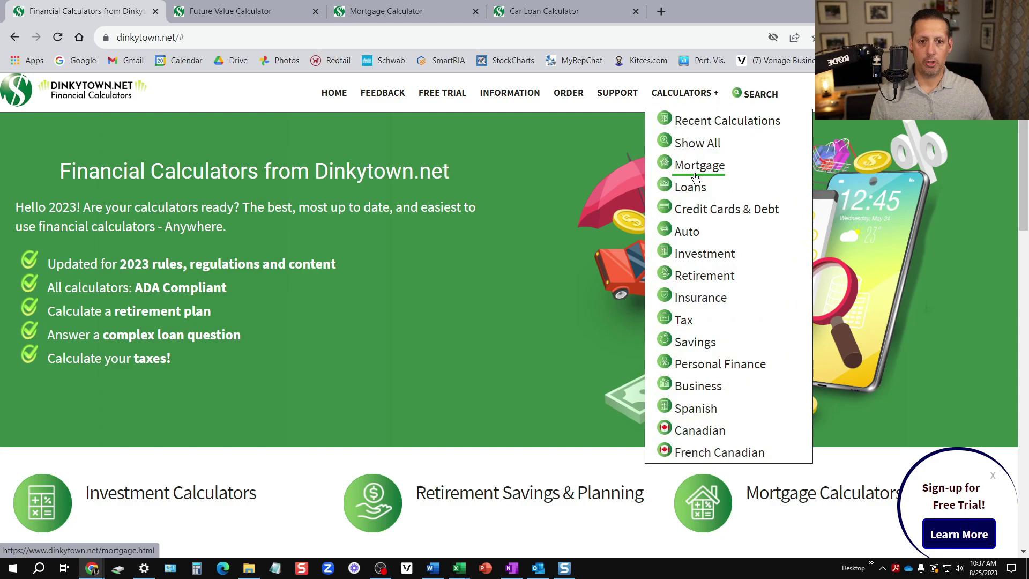
pyautogui.click(691, 232)
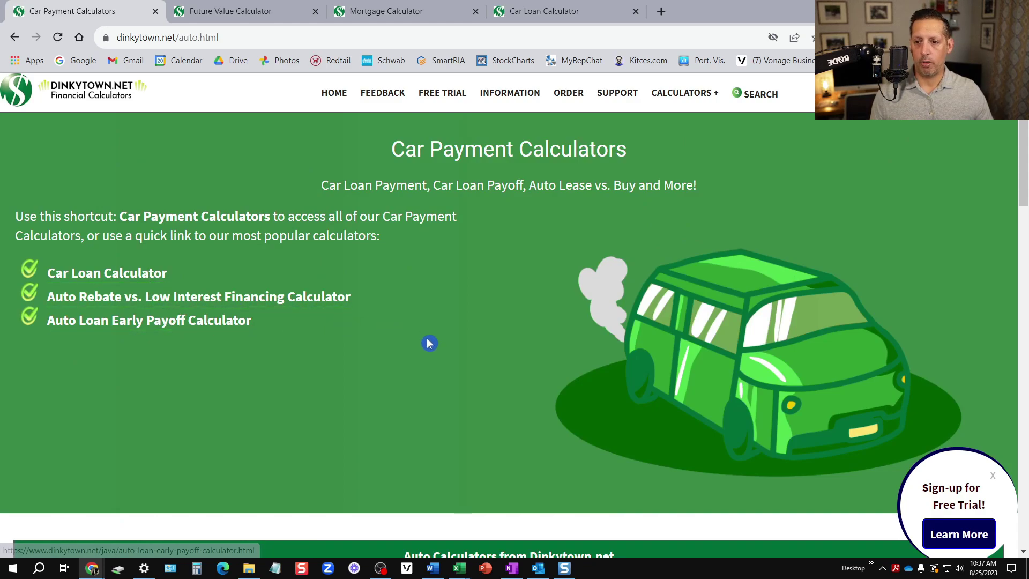
pyautogui.scroll(-6, 428, 342)
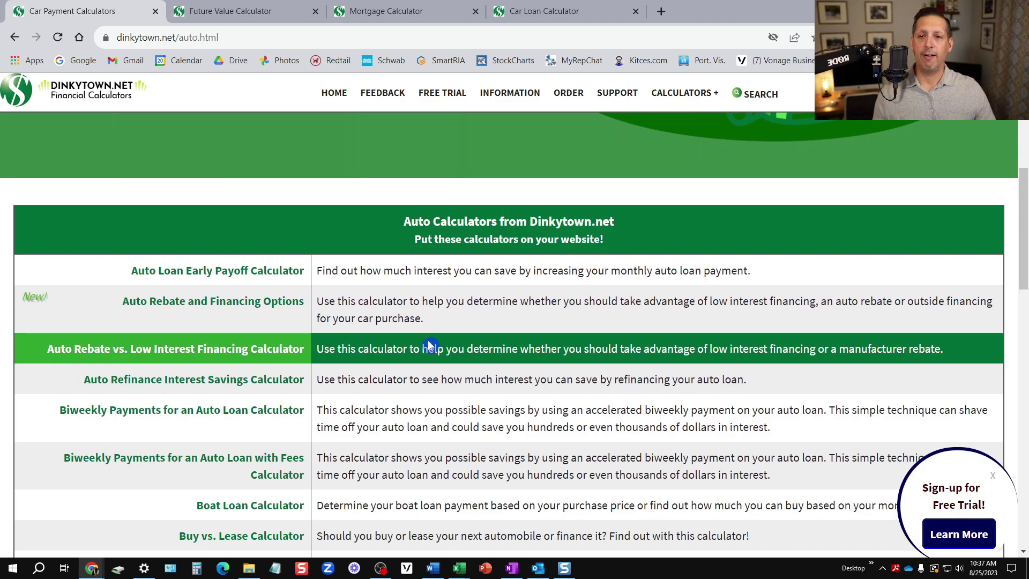
pyautogui.scroll(6, 429, 344)
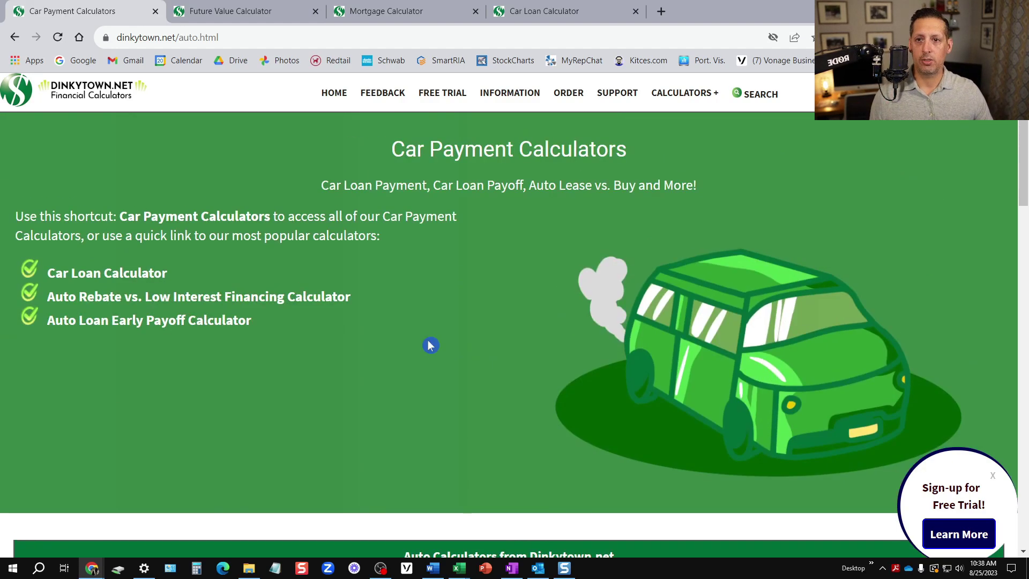
# Return to the home page and look over the calculator categories, starting with Investment Calculators.
pyautogui.click(15, 37)
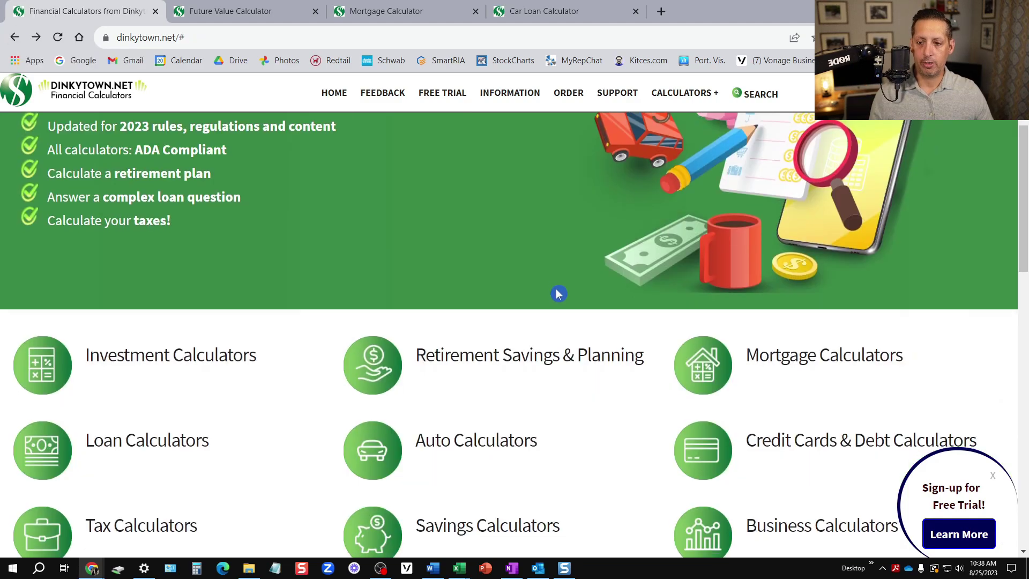
pyautogui.scroll(-1, 557, 292)
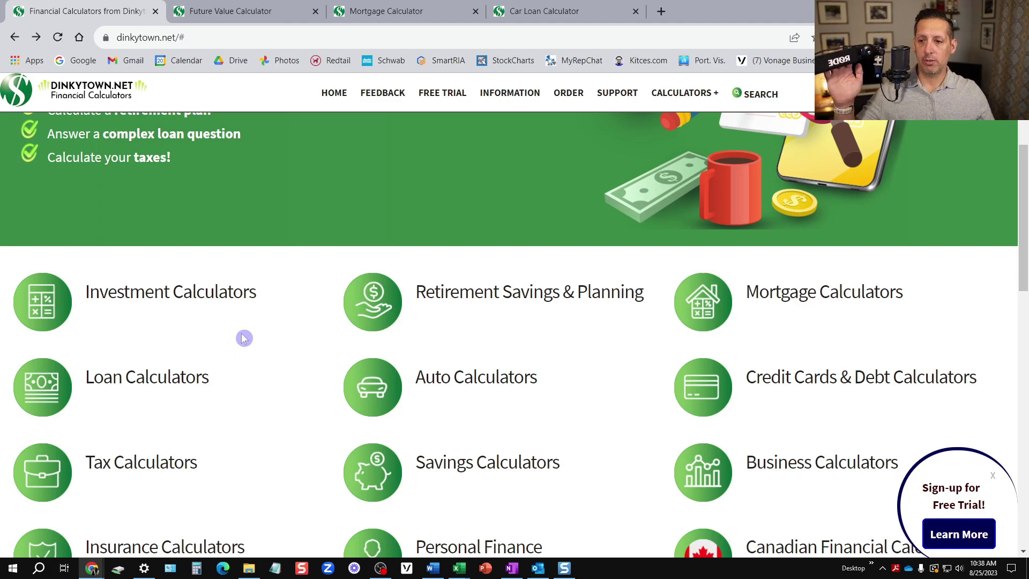
pyautogui.click(218, 301)
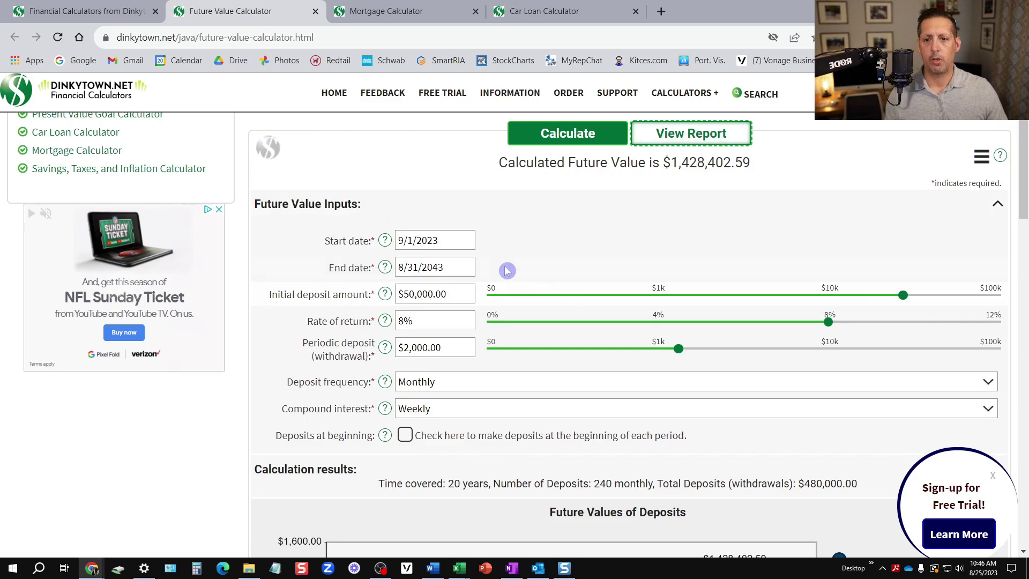
# Set the rate of return to 6% in the Future Value Calculator and update the result.
pyautogui.scroll(2, 479, 290)
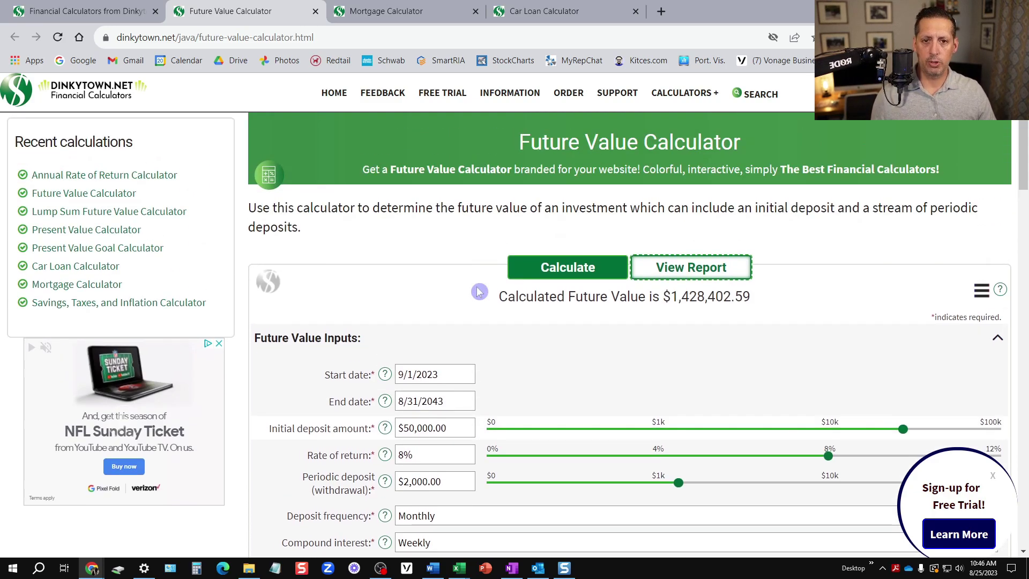
pyautogui.scroll(-1, 503, 287)
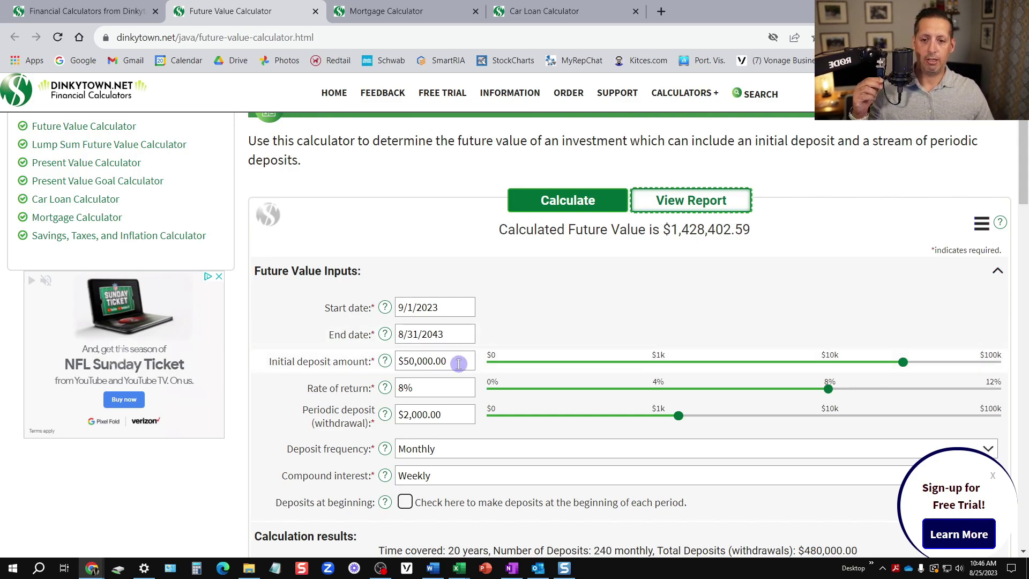
pyautogui.click(430, 388)
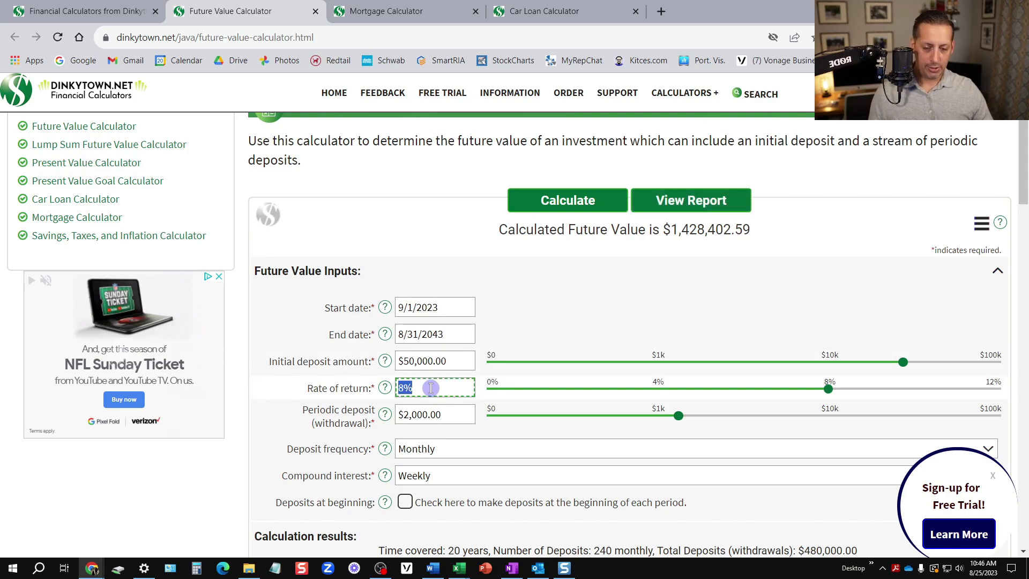
pyautogui.write('6')
pyautogui.click(581, 327)
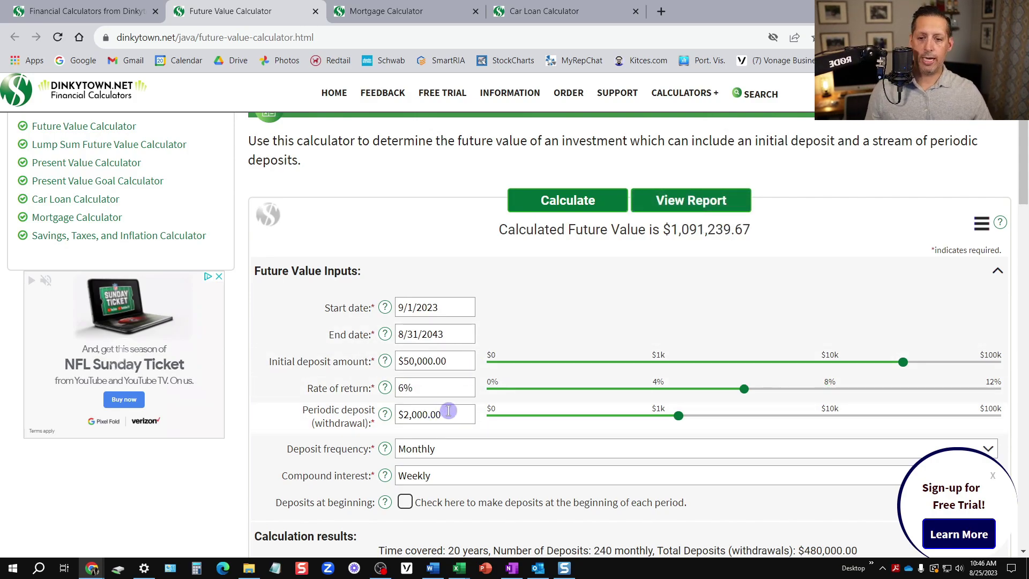
# Check the available options for deposit frequency and compound interest, keeping Monthly and Weekly selected.
pyautogui.click(440, 450)
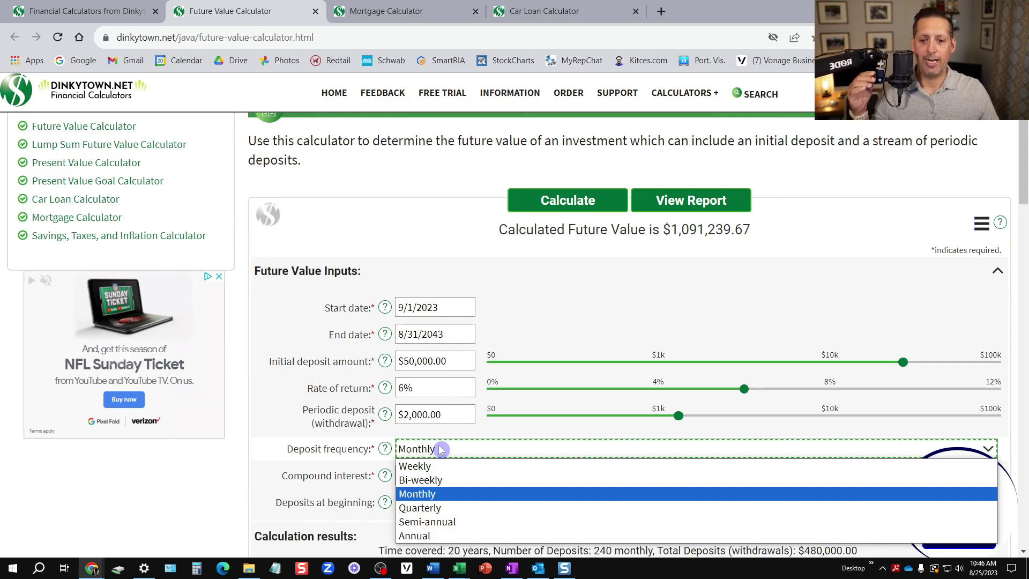
pyautogui.click(440, 450)
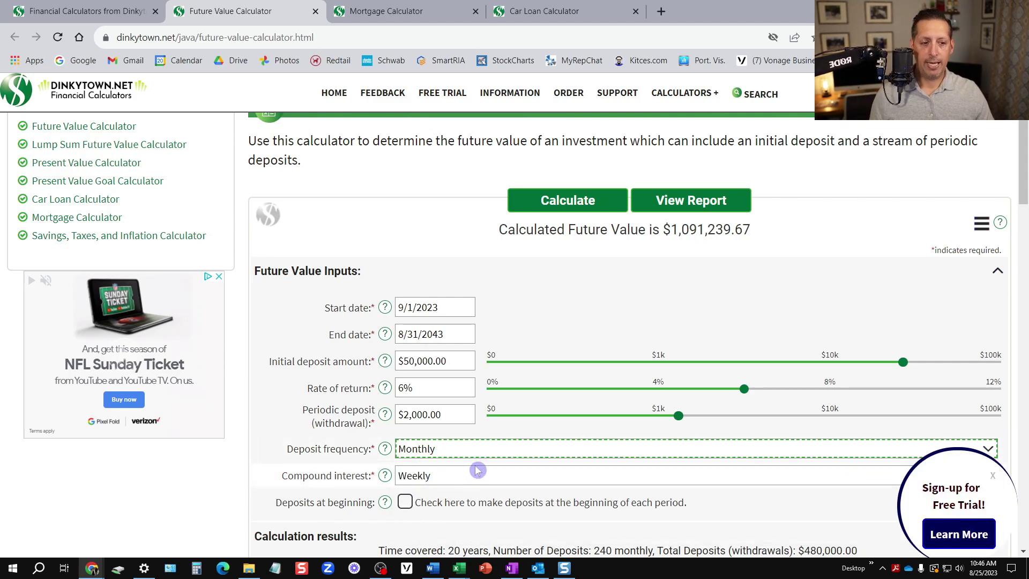
pyautogui.scroll(-1, 474, 468)
pyautogui.click(459, 414)
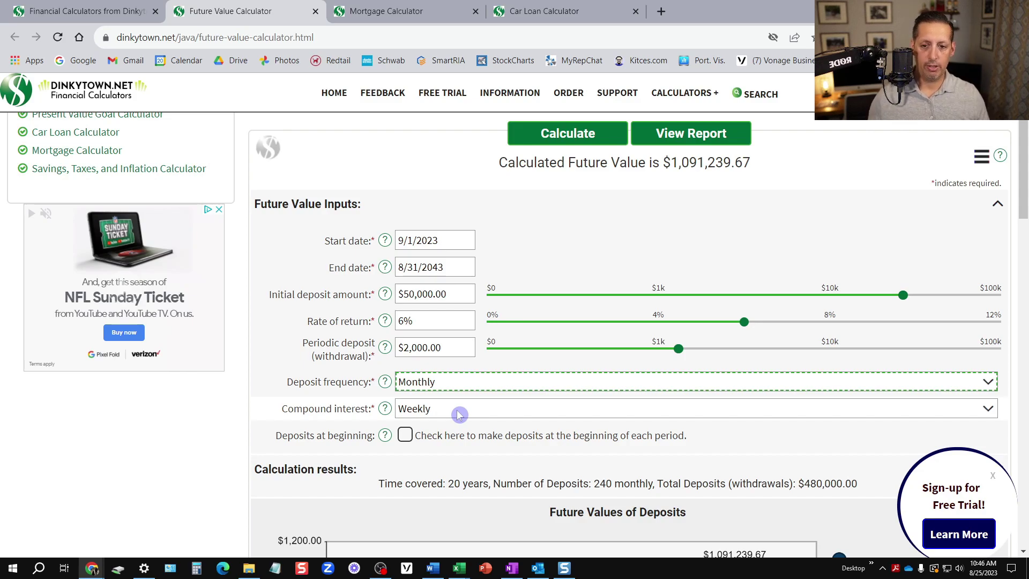
pyautogui.click(459, 414)
pyautogui.click(459, 414)
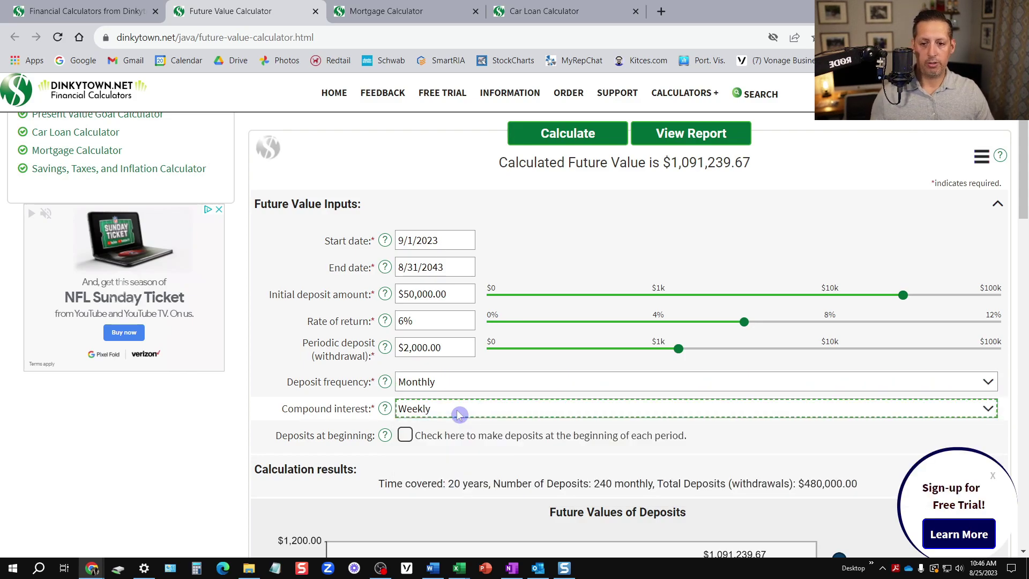
# Try making deposits at the beginning of each period, and turn that option off again.
pyautogui.click(405, 435)
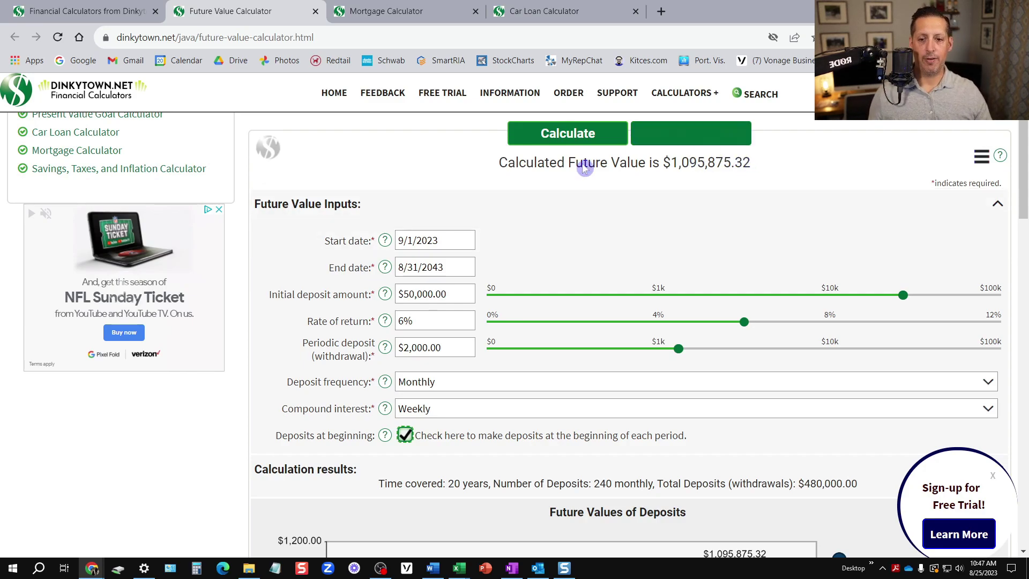
pyautogui.click(406, 436)
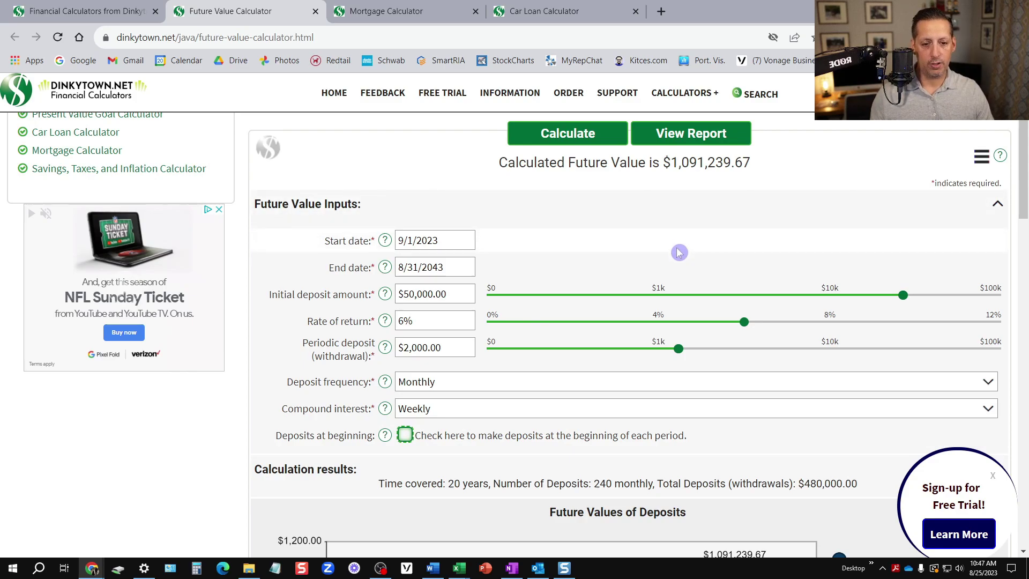
# Examine the Future Values of Deposits chart below the calculator's inputs.
pyautogui.scroll(-3, 660, 281)
pyautogui.scroll(-3, 660, 284)
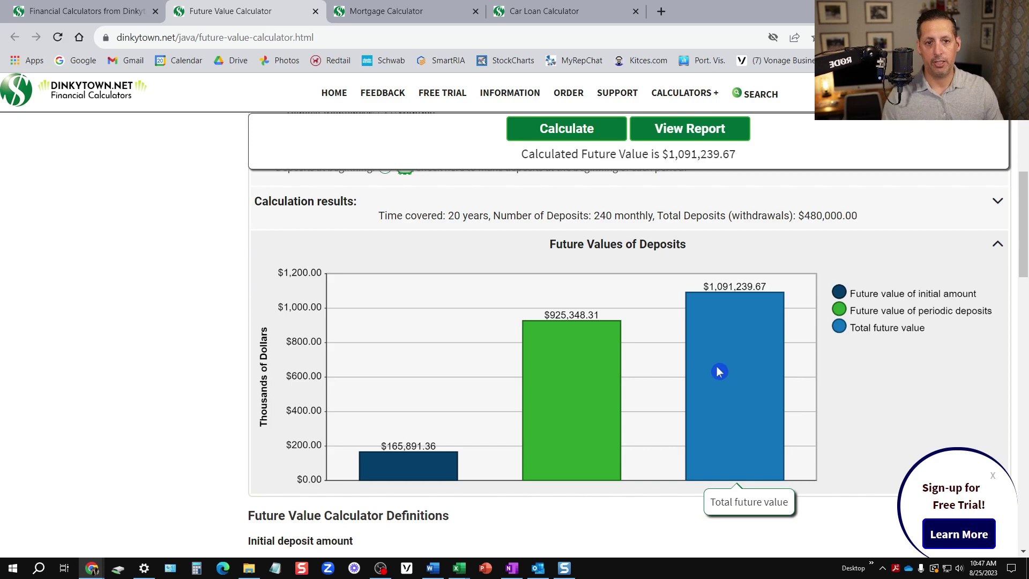
pyautogui.scroll(10, 718, 370)
# View the calculation report, read through its chart and Results Summary table, and hide the report again.
pyautogui.click(685, 271)
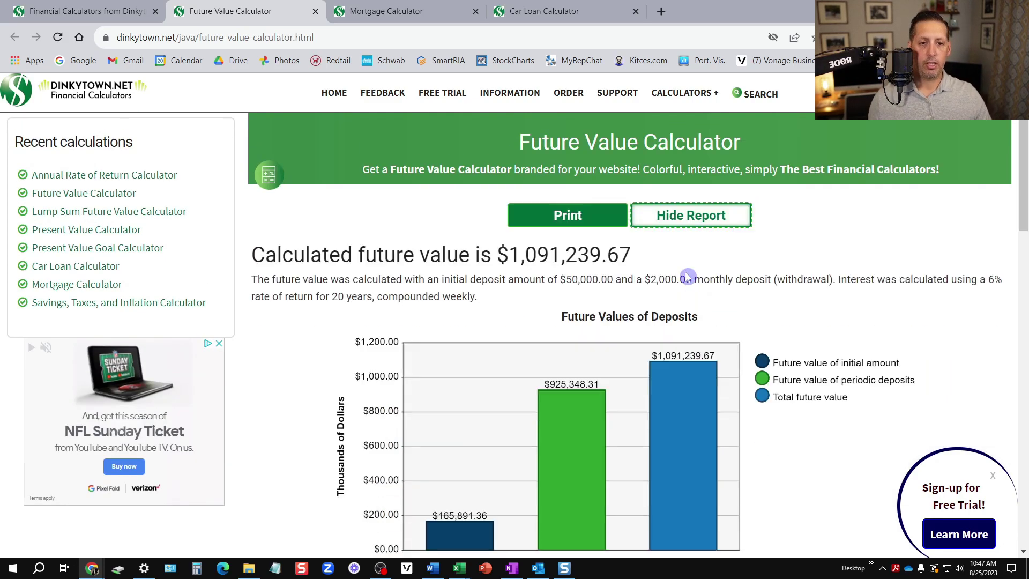
pyautogui.scroll(-5, 671, 327)
pyautogui.scroll(-2, 750, 330)
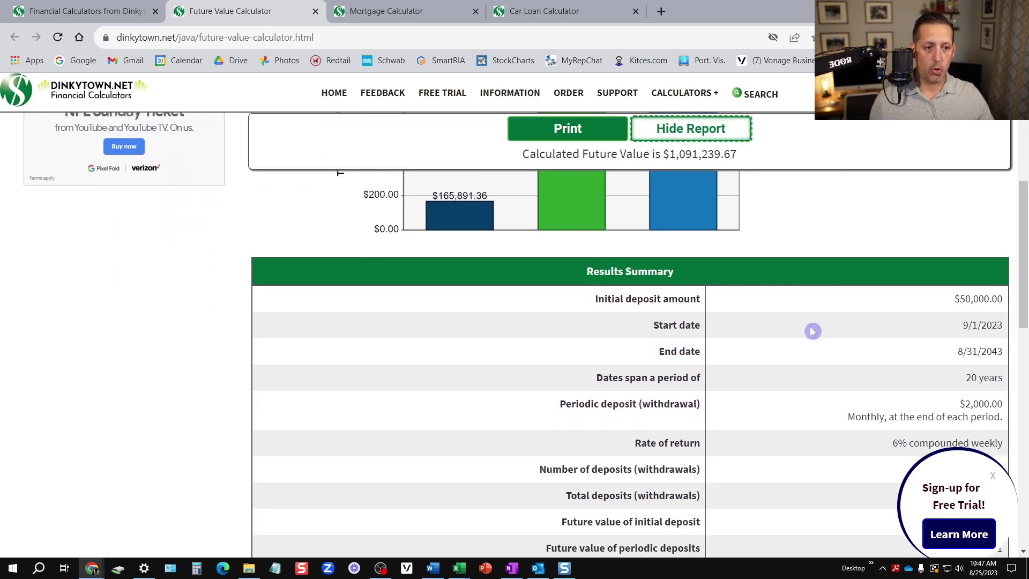
pyautogui.scroll(4, 812, 330)
pyautogui.scroll(-2, 836, 338)
pyautogui.scroll(-5, 845, 343)
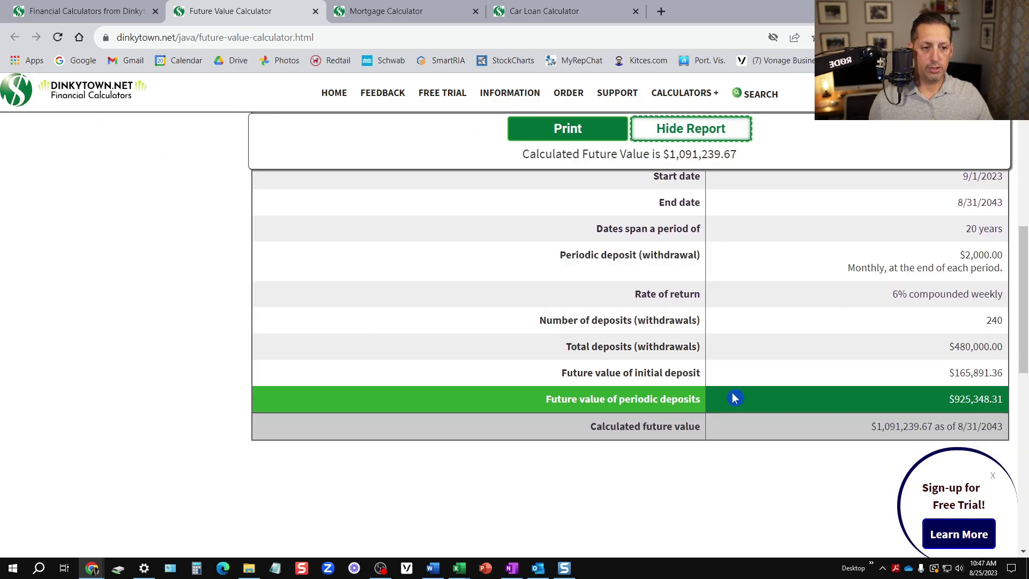
pyautogui.scroll(8, 734, 395)
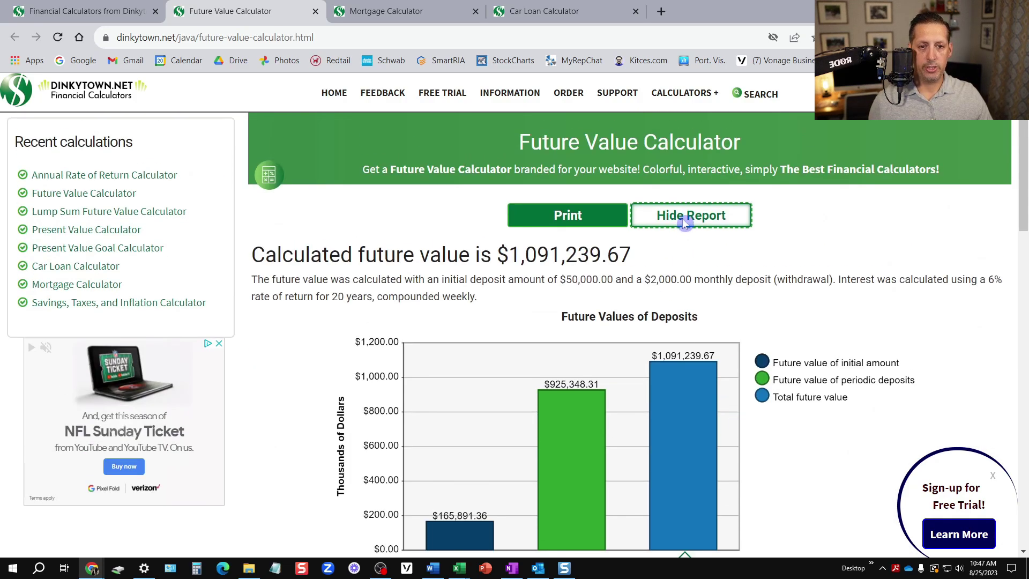
pyautogui.click(685, 223)
# Set the rate of return to 2% and update the calculated future value.
pyautogui.scroll(-1, 429, 388)
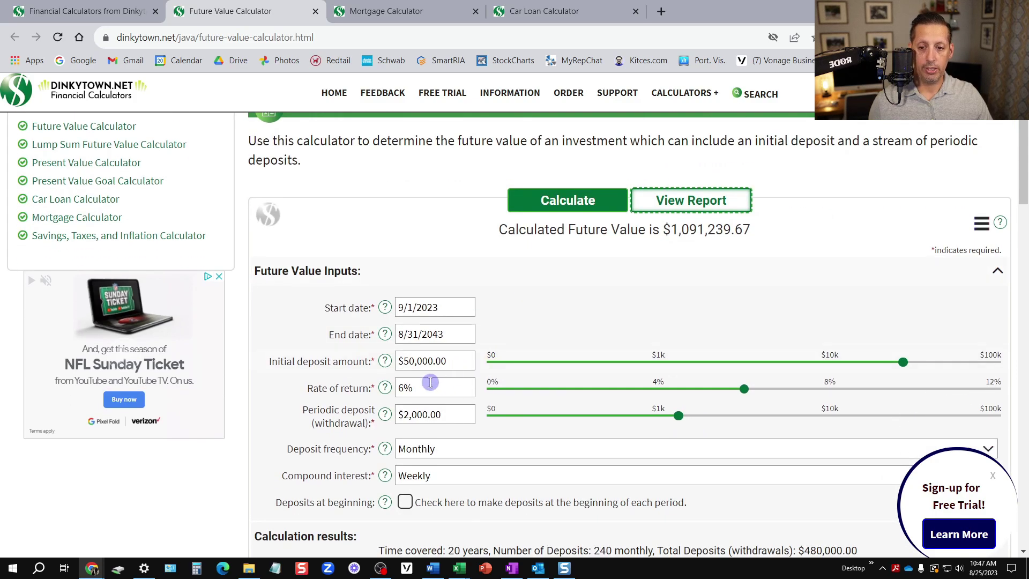
pyautogui.click(417, 394)
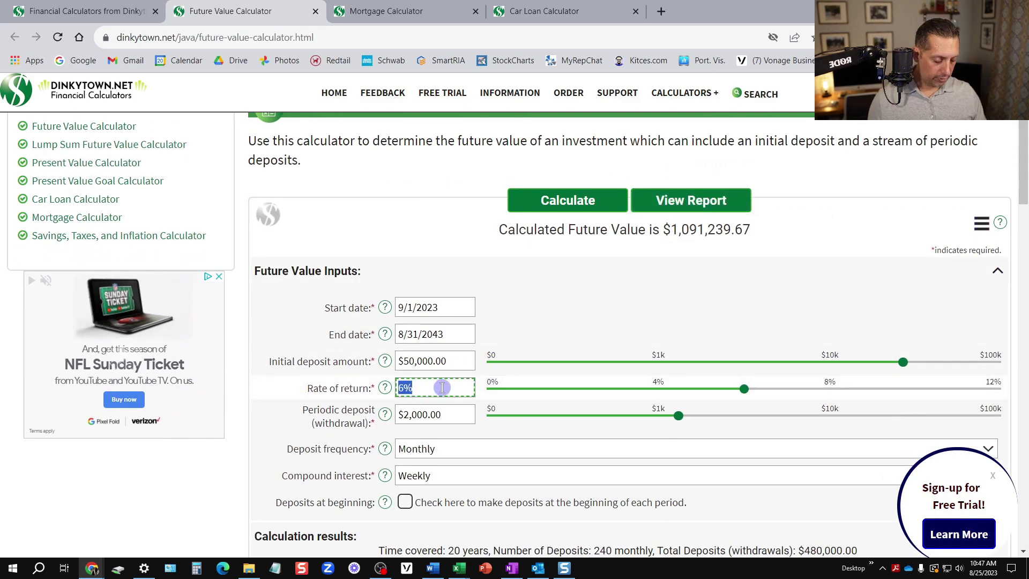
pyautogui.write('2')
pyautogui.click(586, 327)
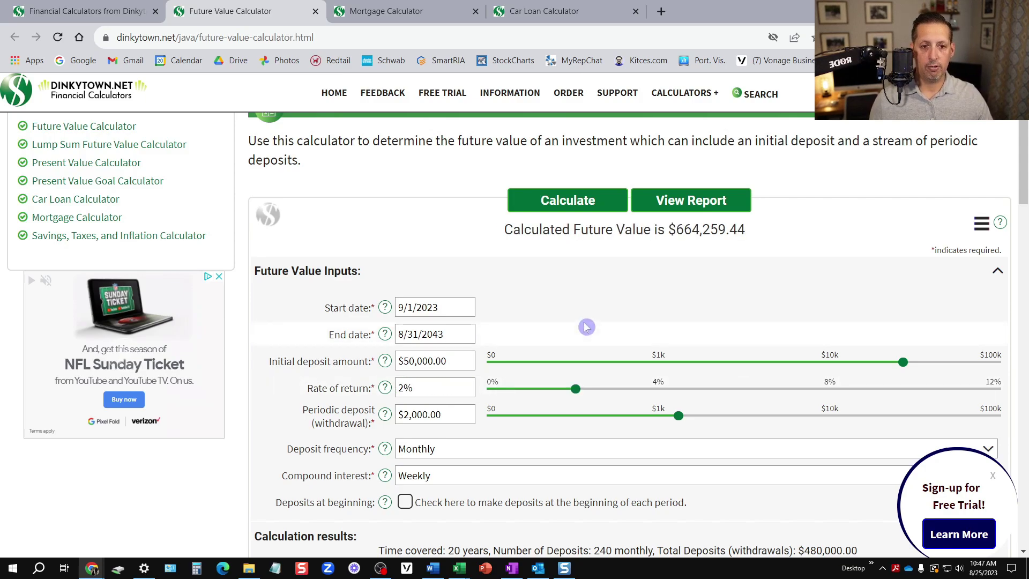
# Set the rate of return to 8% and update the calculated future value.
pyautogui.click(410, 384)
pyautogui.write('8')
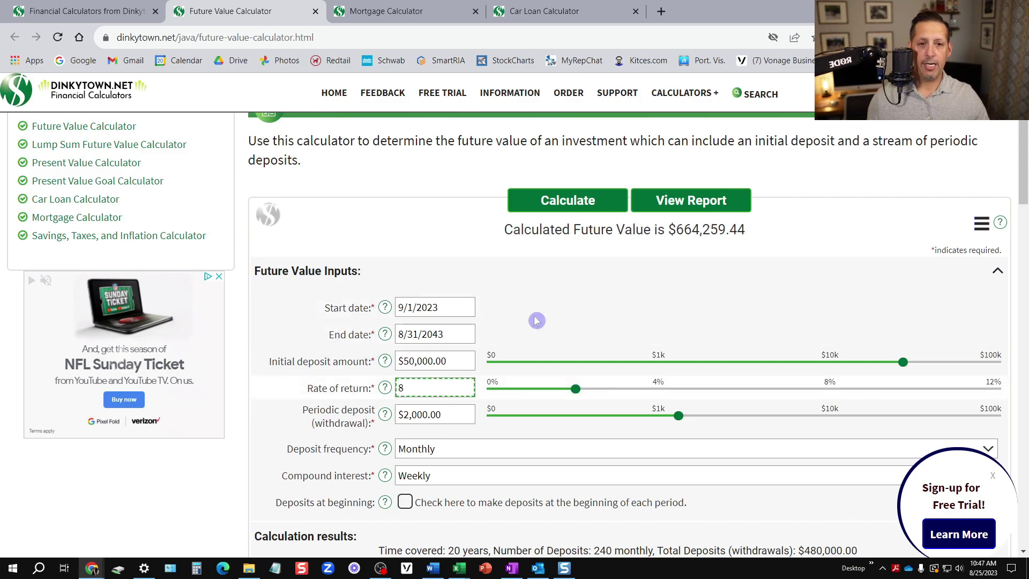
pyautogui.click(580, 310)
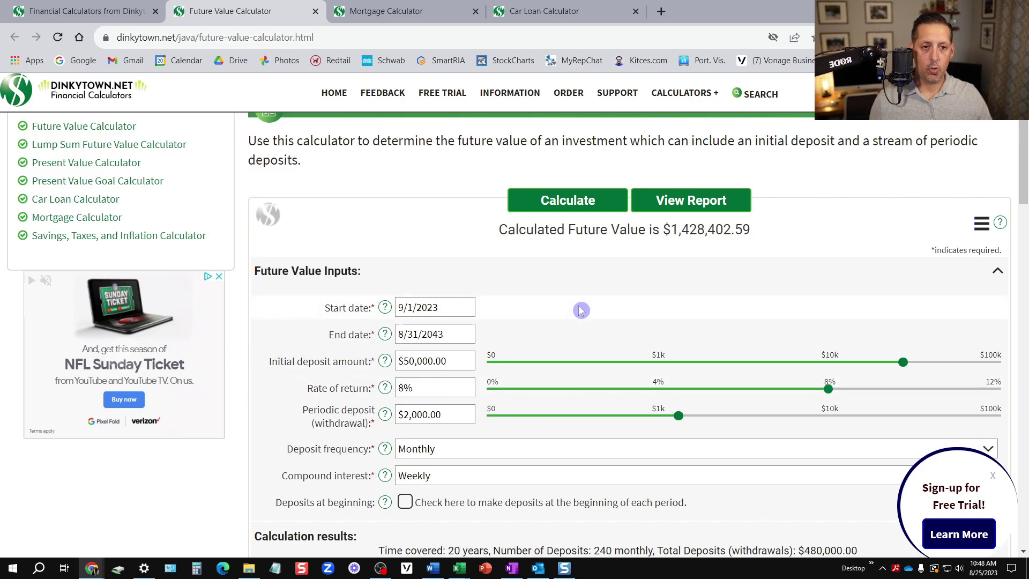
# Set the rate of return to 12% and update the calculated future value.
pyautogui.click(429, 389)
pyautogui.write('12')
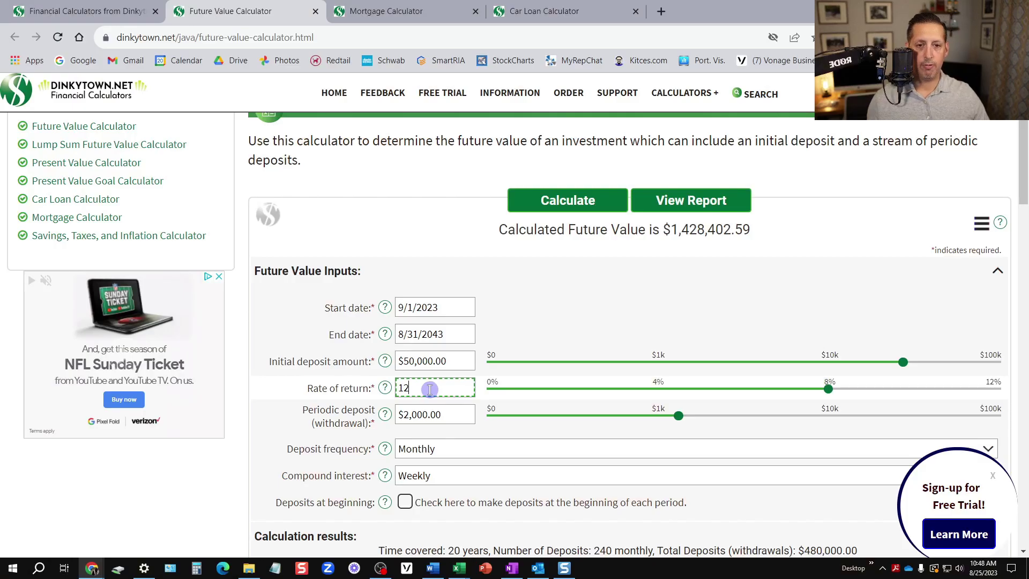
pyautogui.click(631, 299)
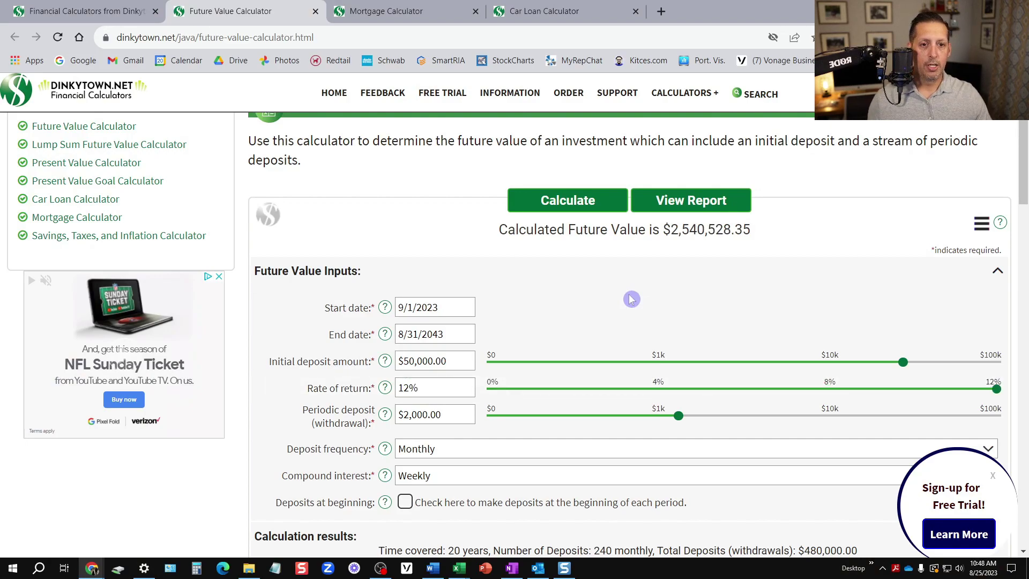
# Set the rate of return to 0% and update the calculated future value.
pyautogui.click(437, 380)
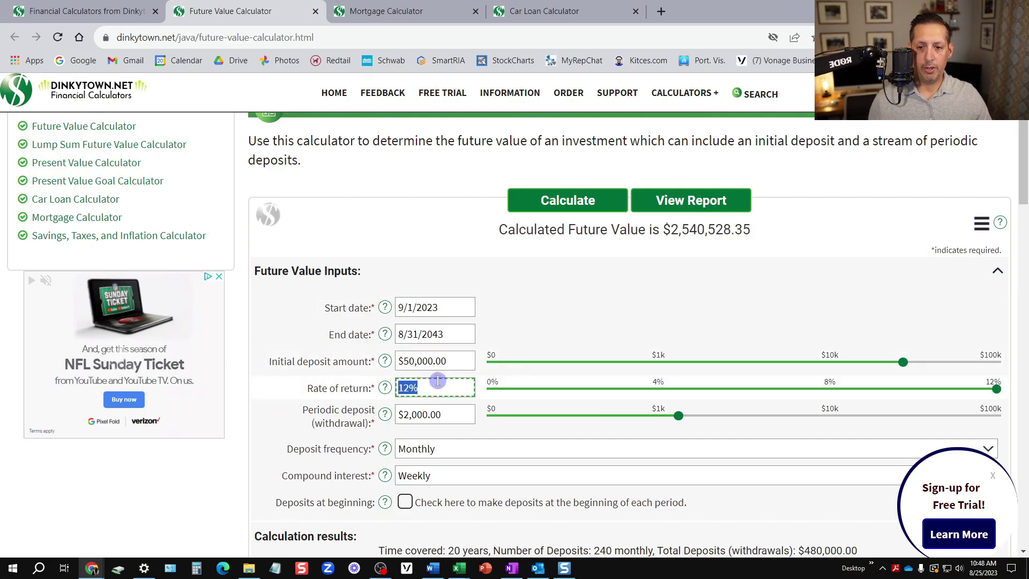
pyautogui.write('0')
pyautogui.click(712, 310)
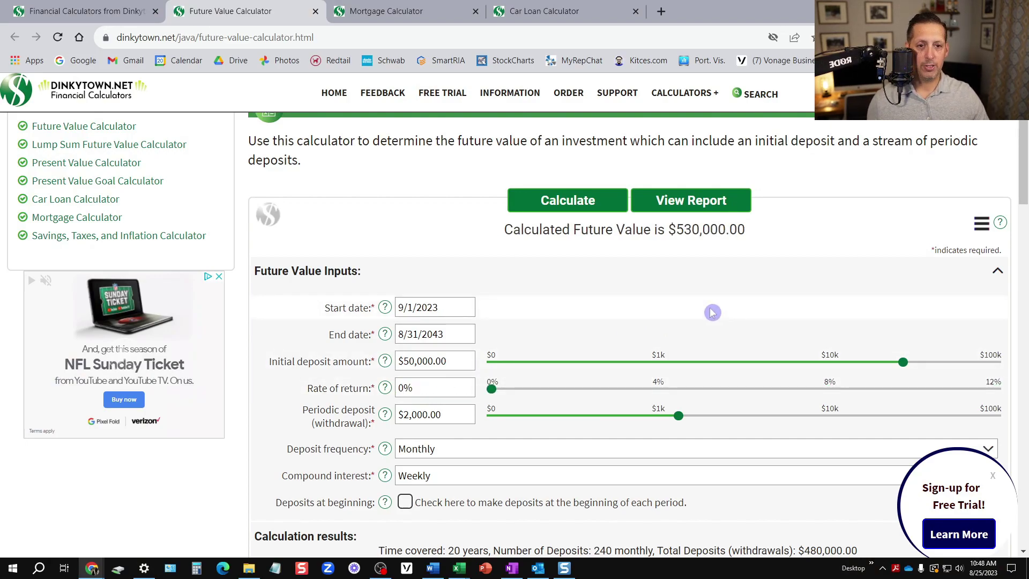
# Set the rate of return to 6% and update the calculated future value.
pyautogui.click(411, 388)
pyautogui.write('6')
pyautogui.click(586, 306)
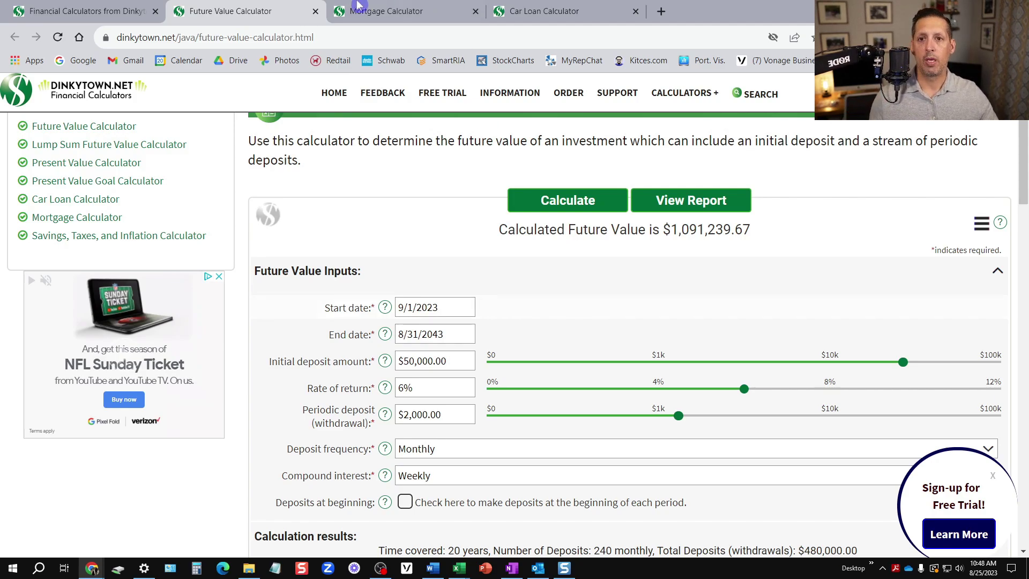
# Switch to the Mortgage Calculator page and set the interest rate to 7%, updating the monthly payment.
pyautogui.click(398, 11)
pyautogui.click(612, 287)
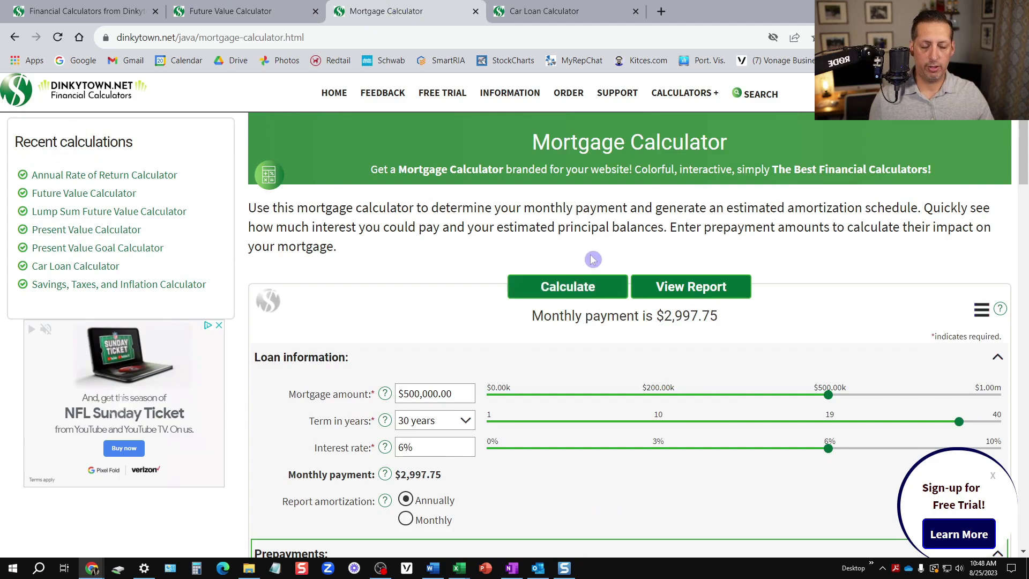
pyautogui.scroll(-3, 590, 257)
pyautogui.moveTo(428, 310); pyautogui.dragTo(398, 313)
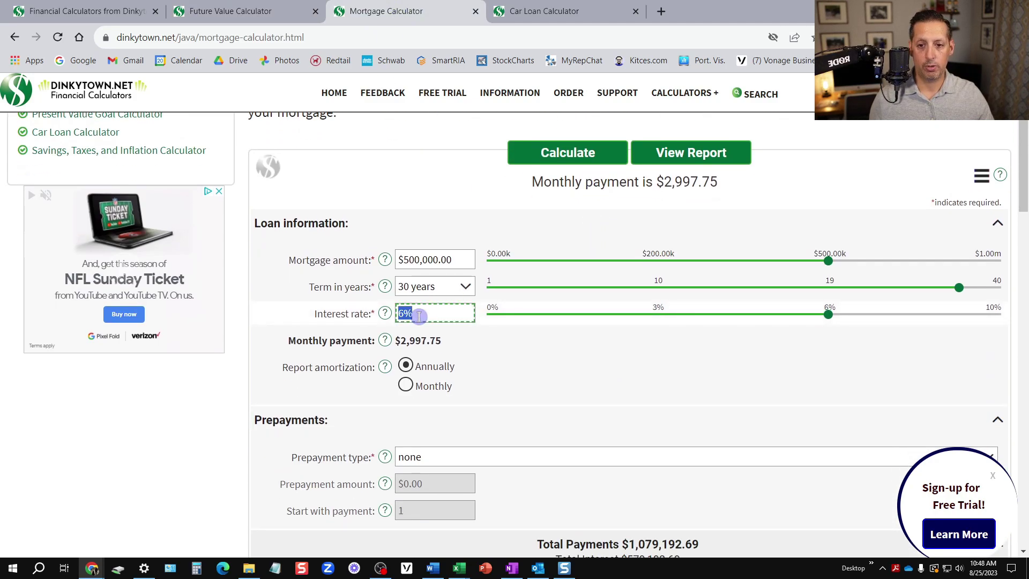
pyautogui.write('7')
pyautogui.click(418, 190)
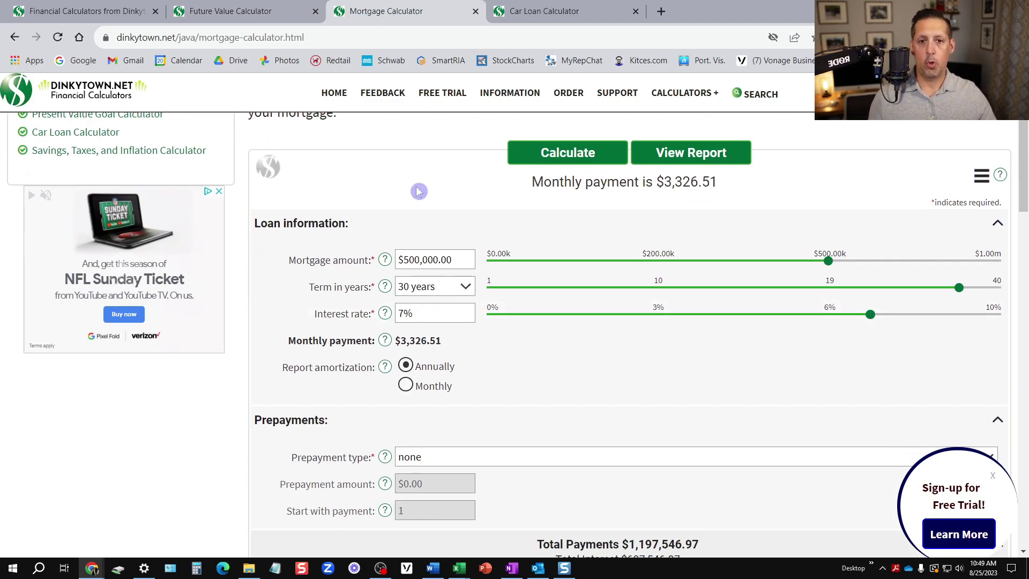
# Examine the monthly payment and the Total Payments chart for the 30-year mortgage.
pyautogui.scroll(3, 428, 209)
pyautogui.click(575, 253)
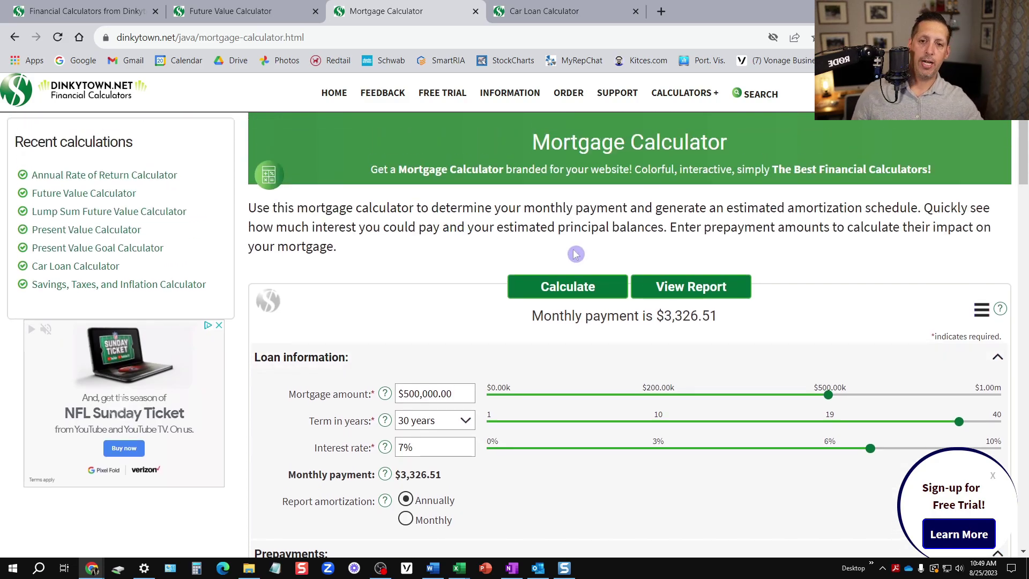
pyautogui.scroll(-1, 574, 250)
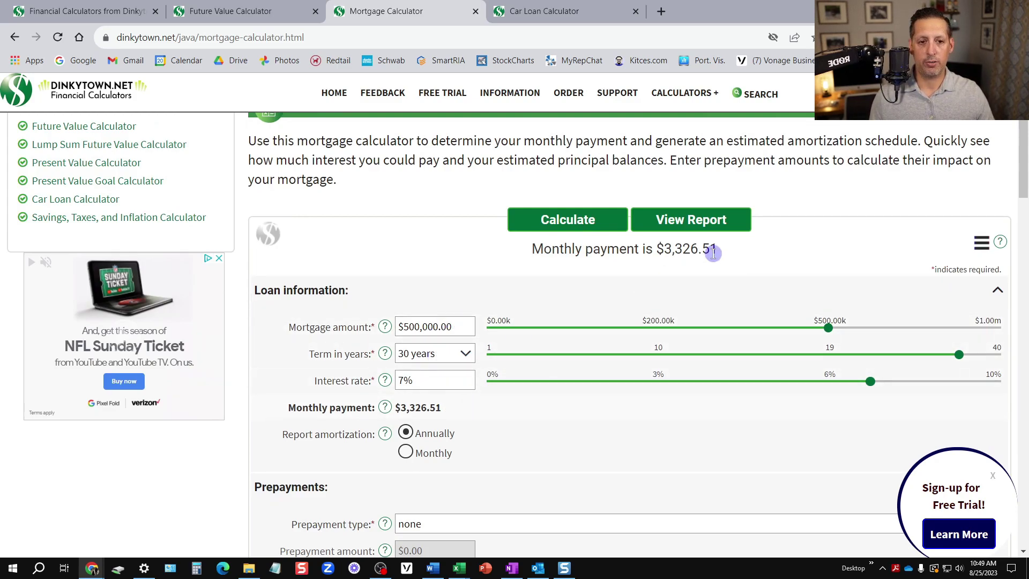
pyautogui.scroll(-5, 632, 345)
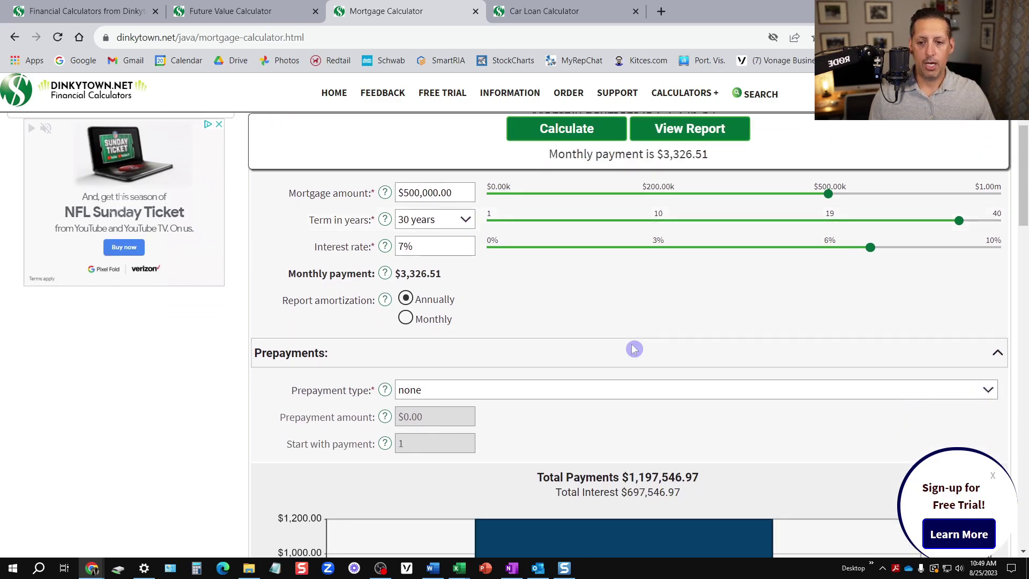
pyautogui.scroll(-3, 678, 358)
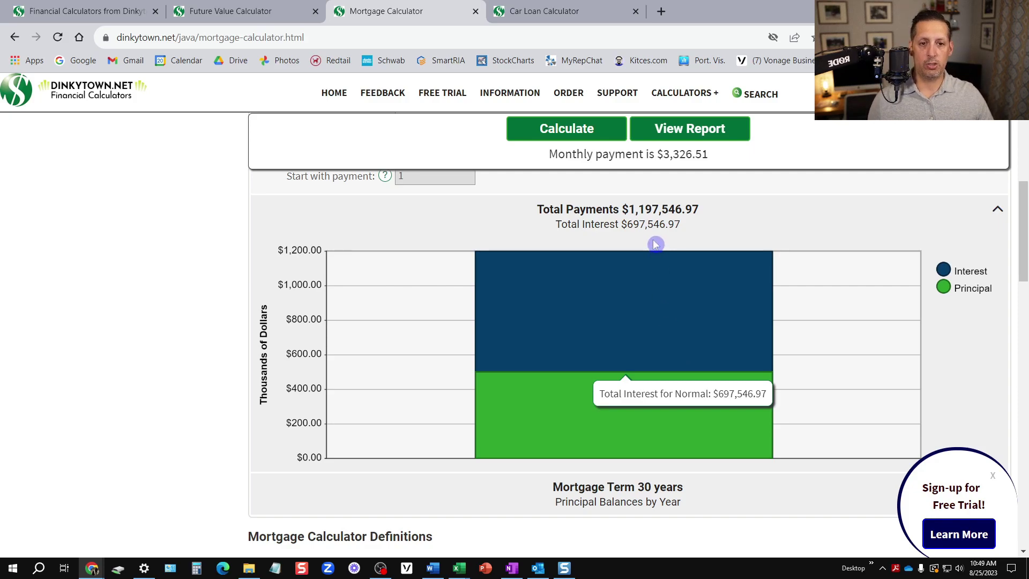
# Set the mortgage term to 15 years and the interest rate to 5.5%, updating the monthly payment.
pyautogui.scroll(6, 646, 301)
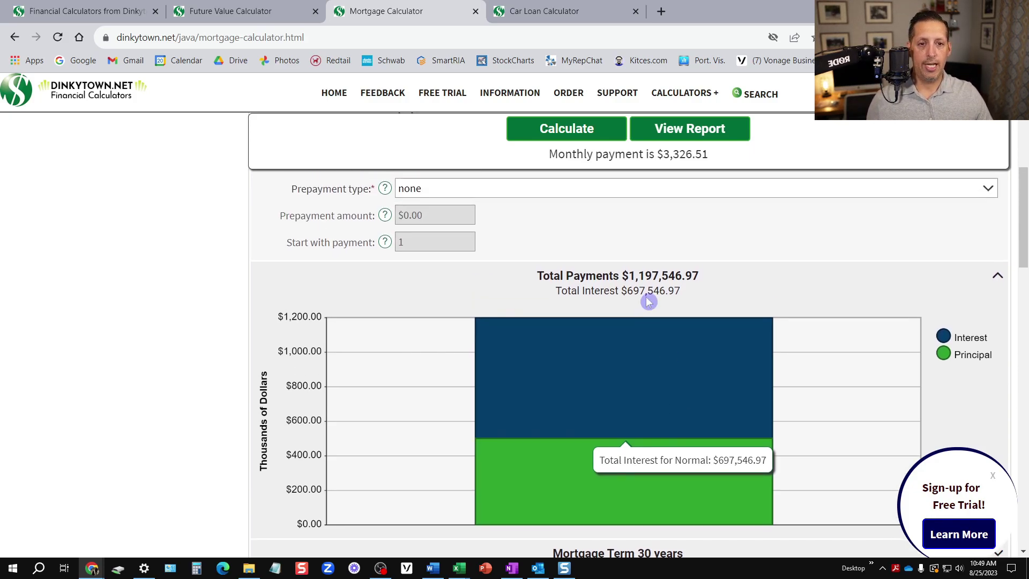
pyautogui.click(434, 285)
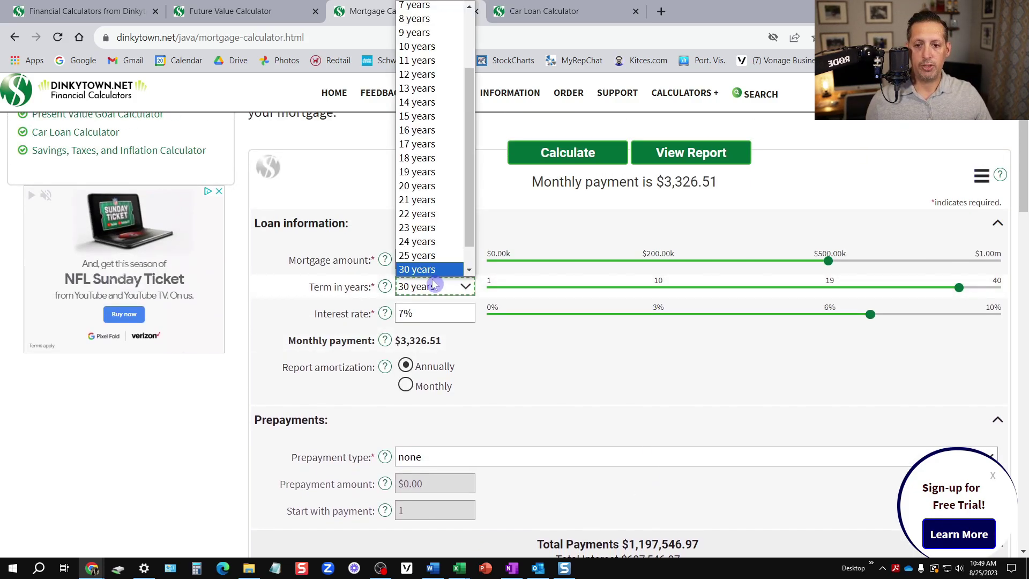
pyautogui.click(427, 117)
pyautogui.click(431, 312)
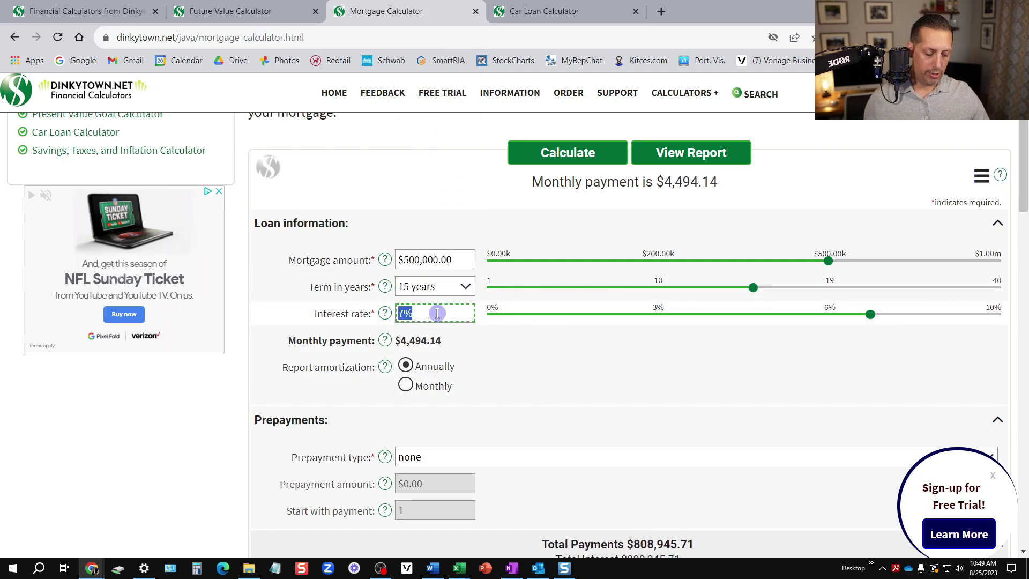
pyautogui.write('5.5')
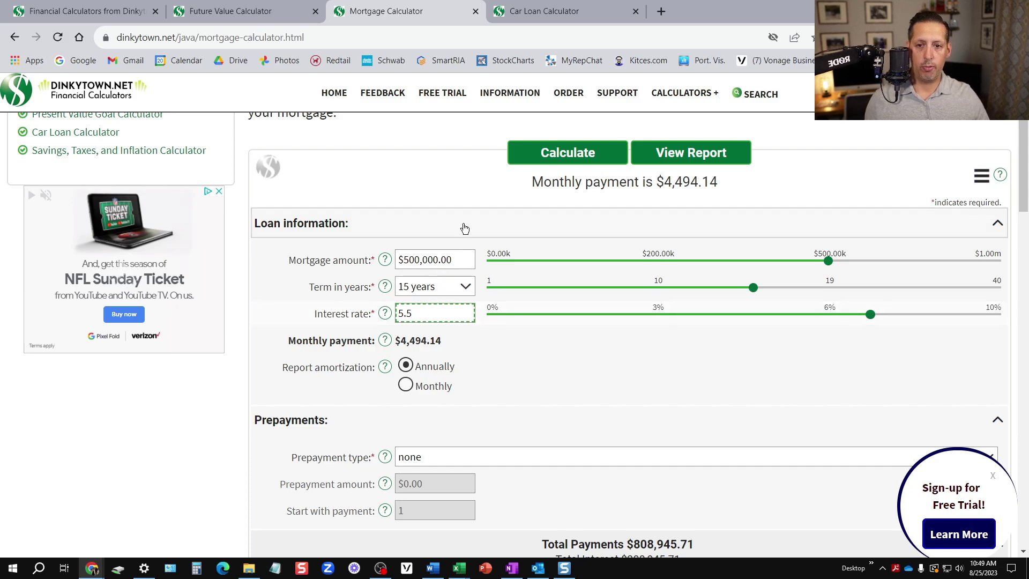
pyautogui.click(461, 229)
# Examine the Total Payments chart of interest and principal for the 15-year mortgage.
pyautogui.scroll(1, 651, 373)
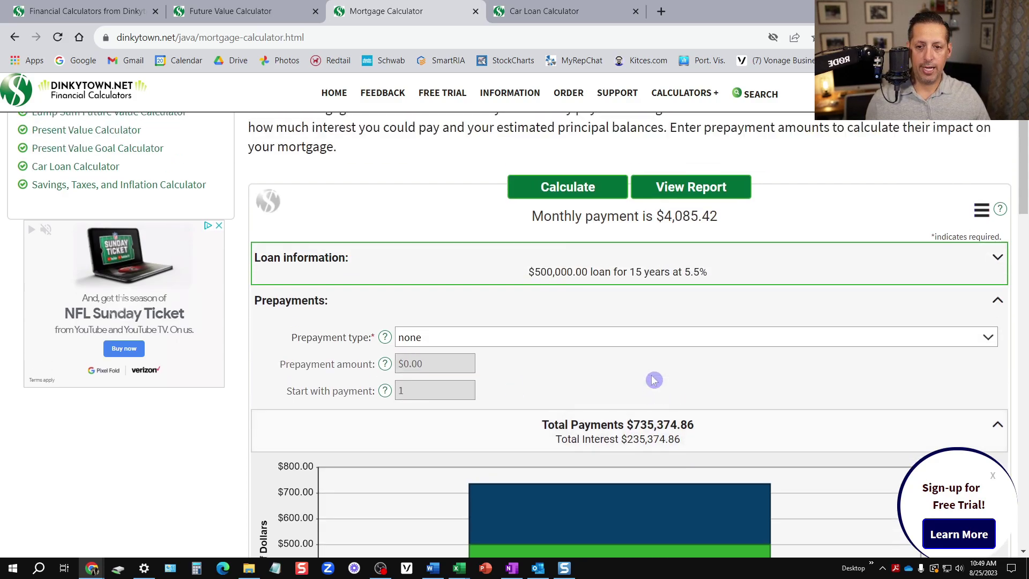
pyautogui.scroll(-3, 654, 380)
pyautogui.moveTo(690, 376)
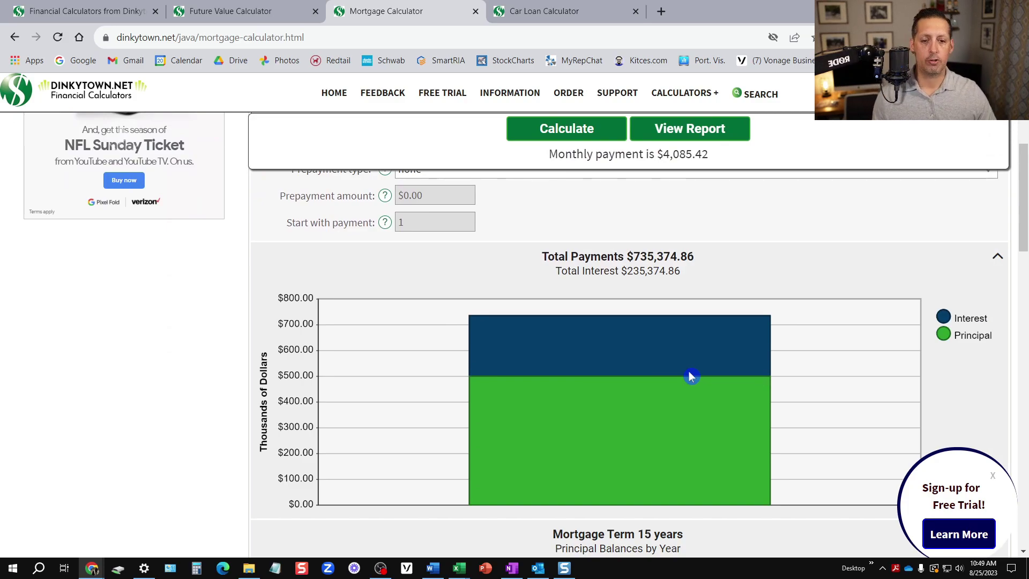
pyautogui.scroll(5, 689, 371)
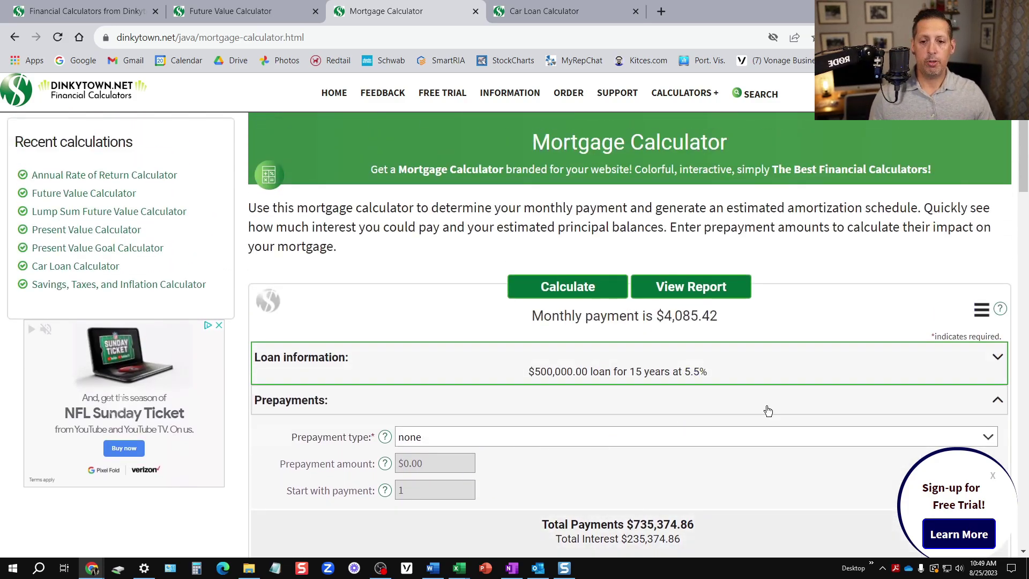
# Expand the Loan information section and set the mortgage amount to $750,000, updating the monthly payment.
pyautogui.click(996, 358)
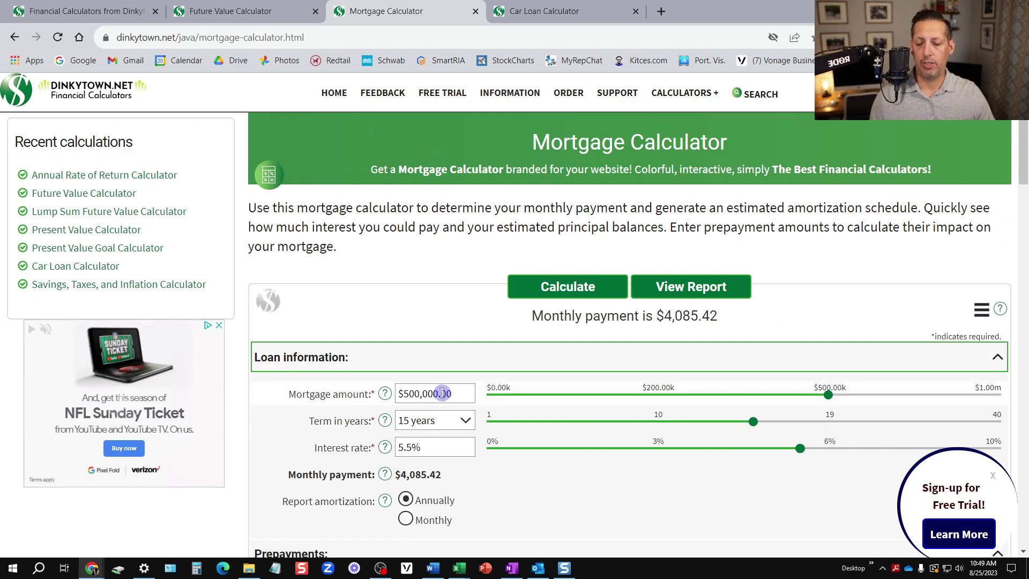
pyautogui.click(458, 393)
pyautogui.write('750000')
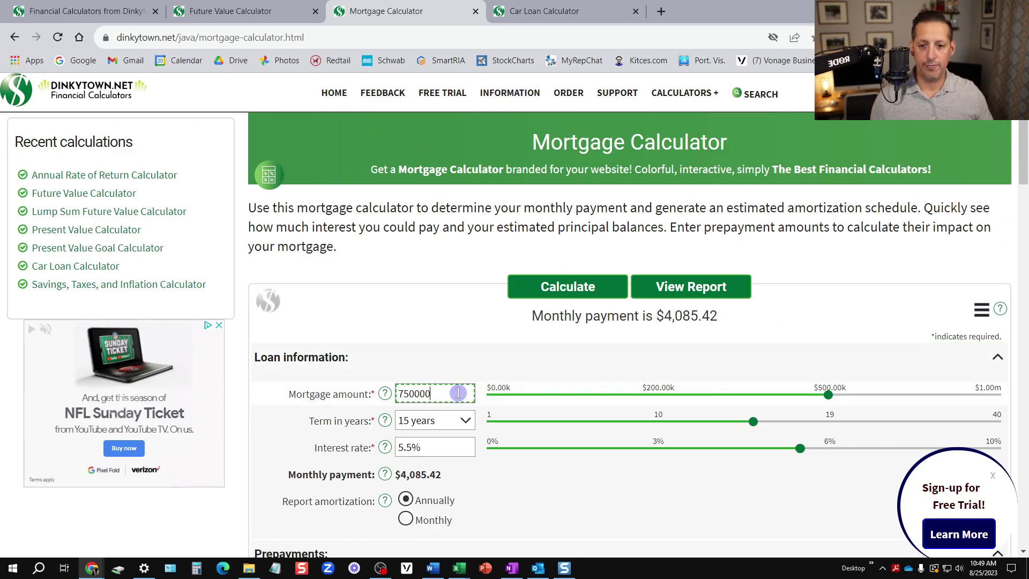
pyautogui.click(449, 317)
# Set the mortgage amount to $250,000 and update the monthly payment.
pyautogui.click(449, 393)
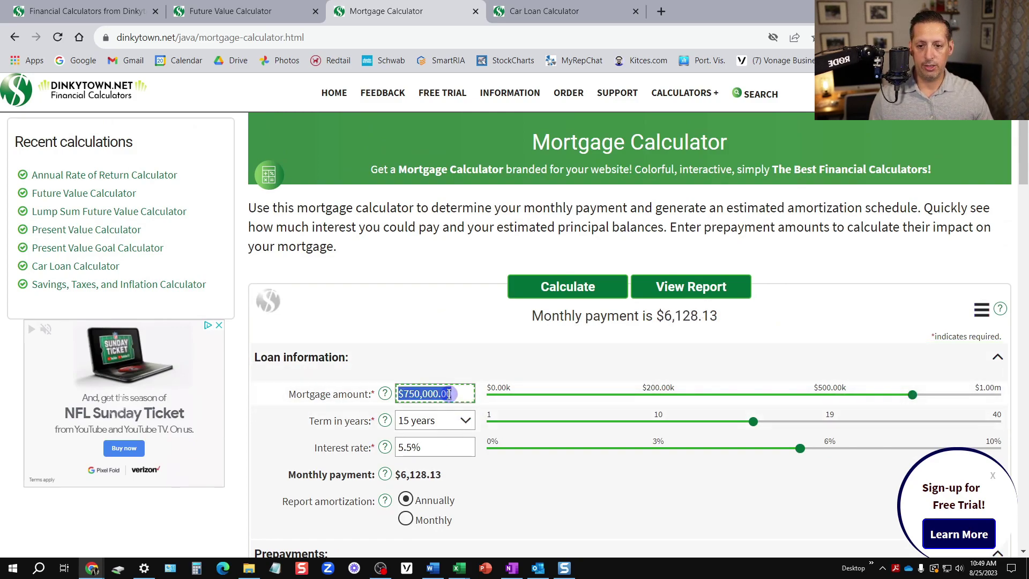
pyautogui.write('250000')
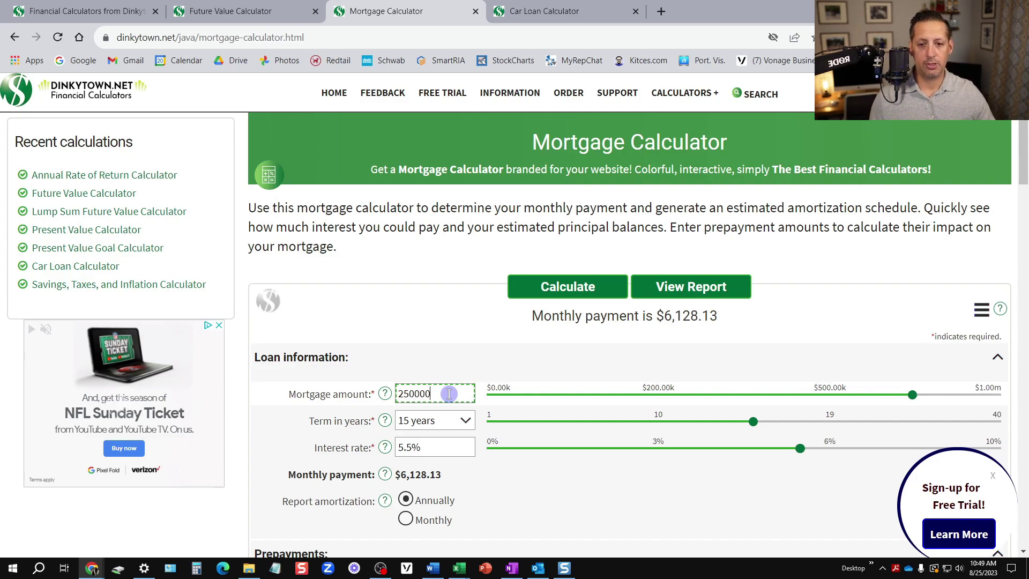
pyautogui.click(425, 312)
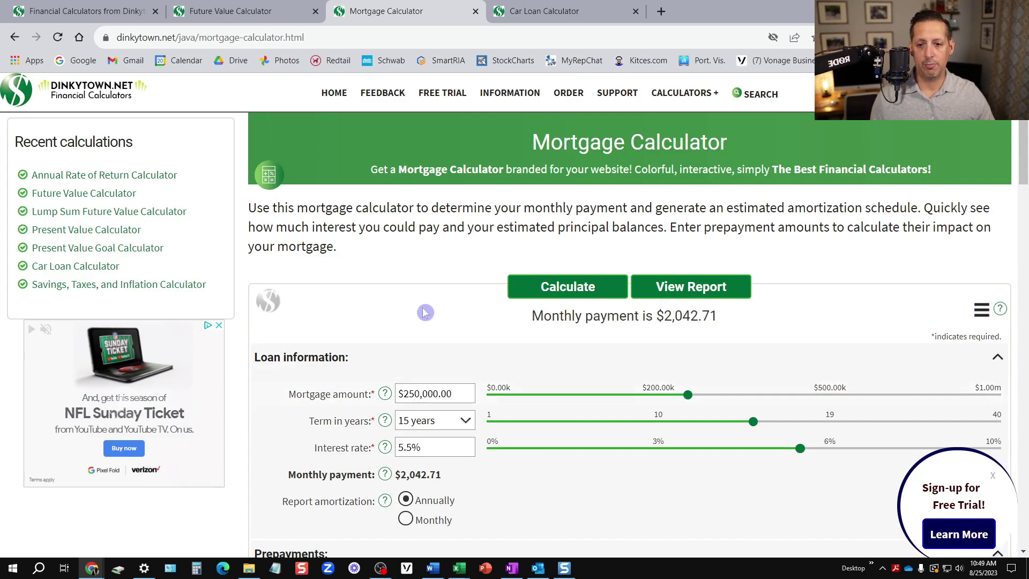
# View the mortgage report and read through its chart and Mortgage Summary table.
pyautogui.click(712, 285)
pyautogui.scroll(-5, 648, 323)
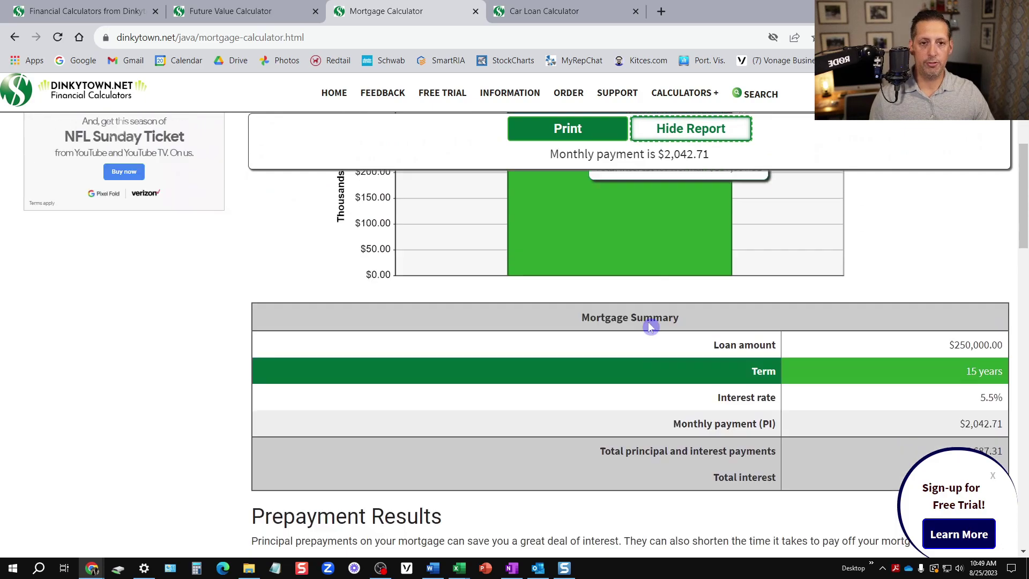
pyautogui.scroll(8, 648, 322)
# Switch to the Car Loan Calculator page and hide its report to show the car financing inputs.
pyautogui.click(557, 12)
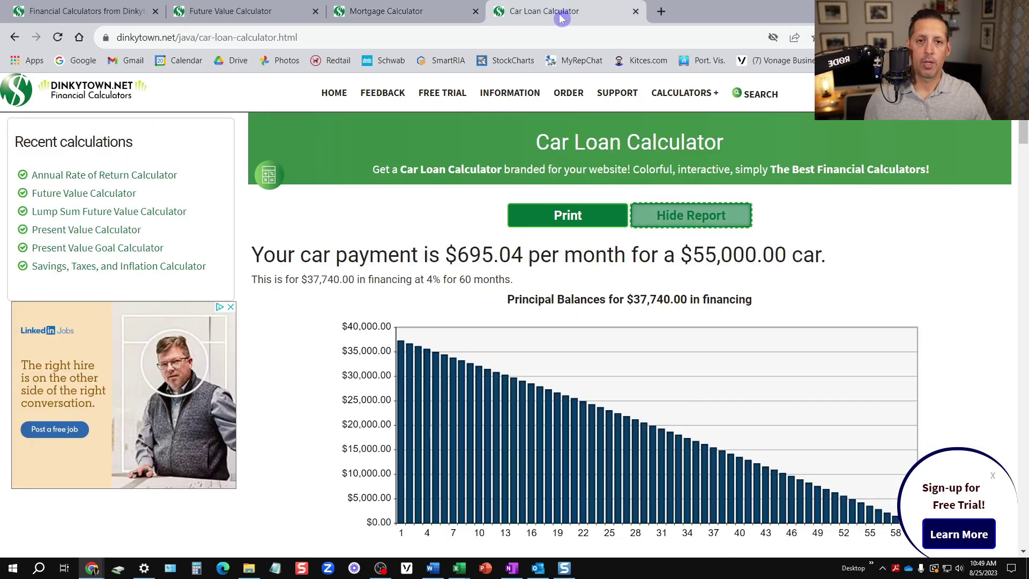
pyautogui.click(666, 217)
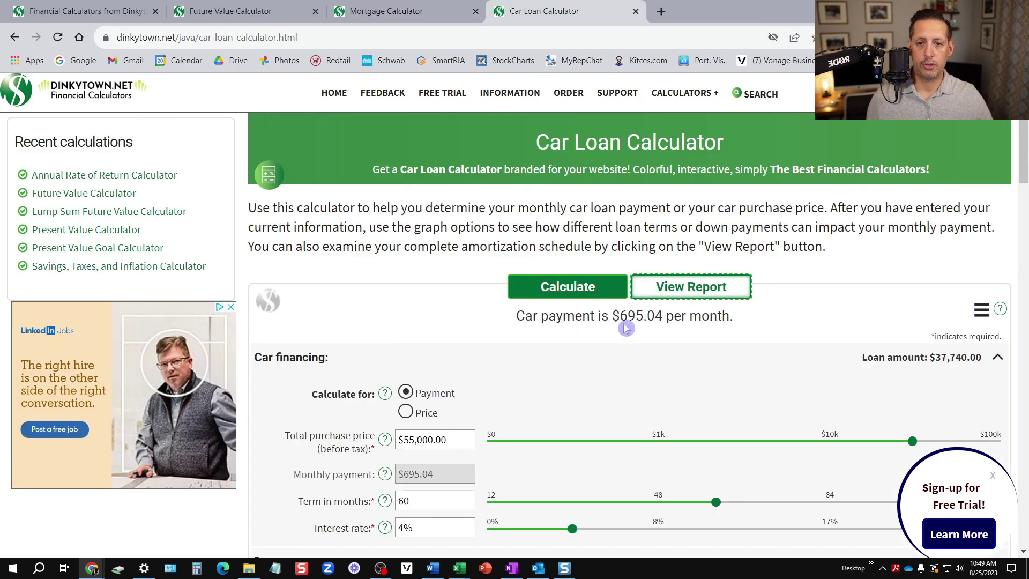
pyautogui.scroll(-1, 637, 330)
pyautogui.scroll(-1, 637, 330)
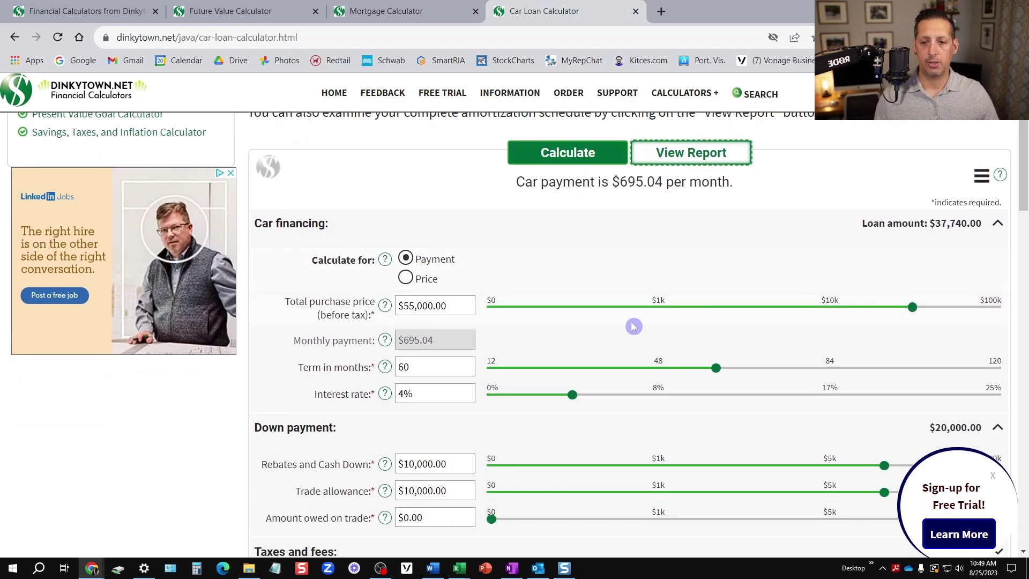
# Set the car's total purchase price before tax to $65,000 and update the monthly payment.
pyautogui.click(469, 306)
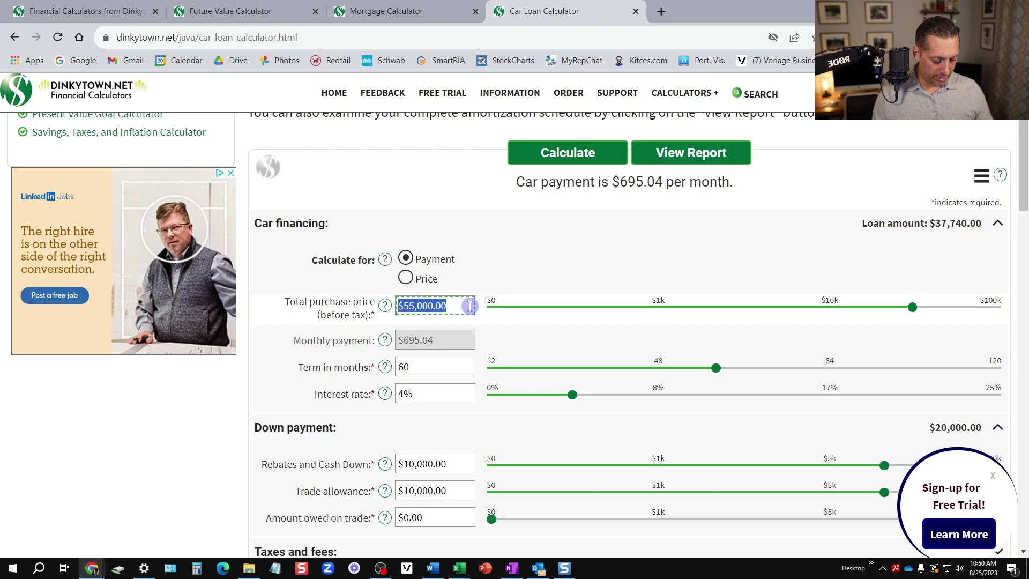
pyautogui.write('65000')
pyautogui.click(508, 256)
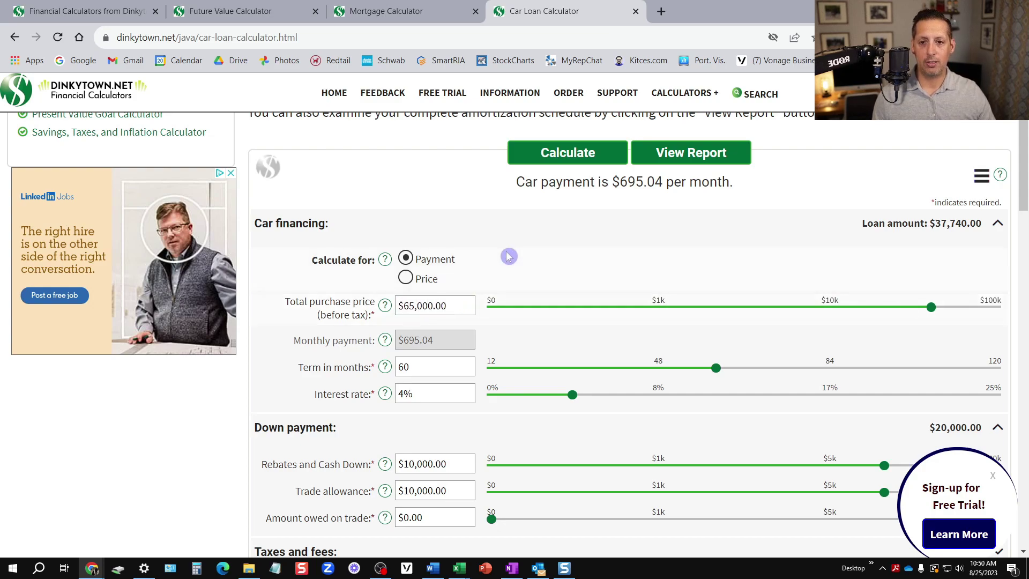
# Examine the car loan's monthly payment, financing and down payment inputs.
pyautogui.scroll(-1, 510, 269)
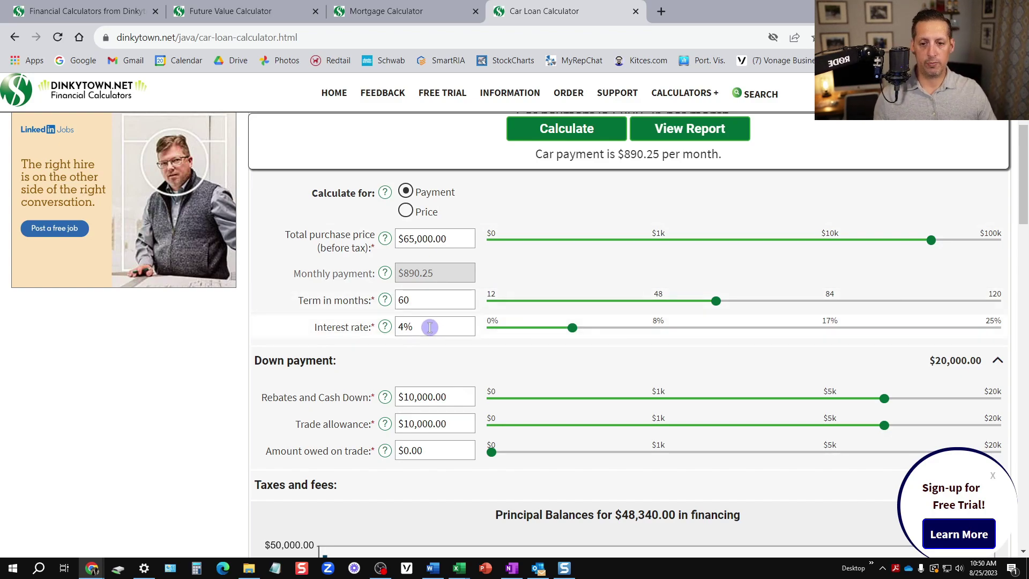
pyautogui.scroll(-1, 429, 327)
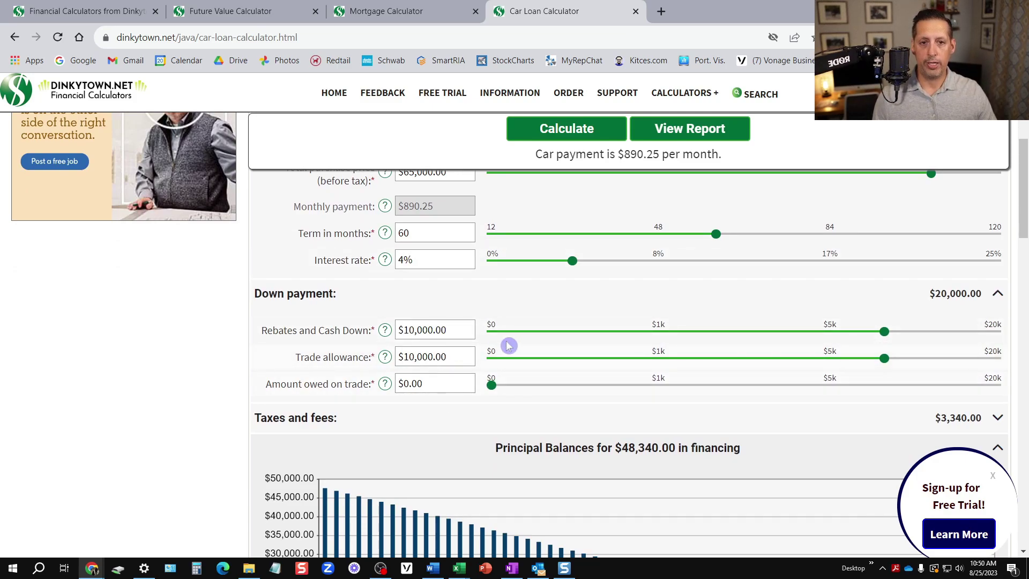
pyautogui.scroll(1, 507, 347)
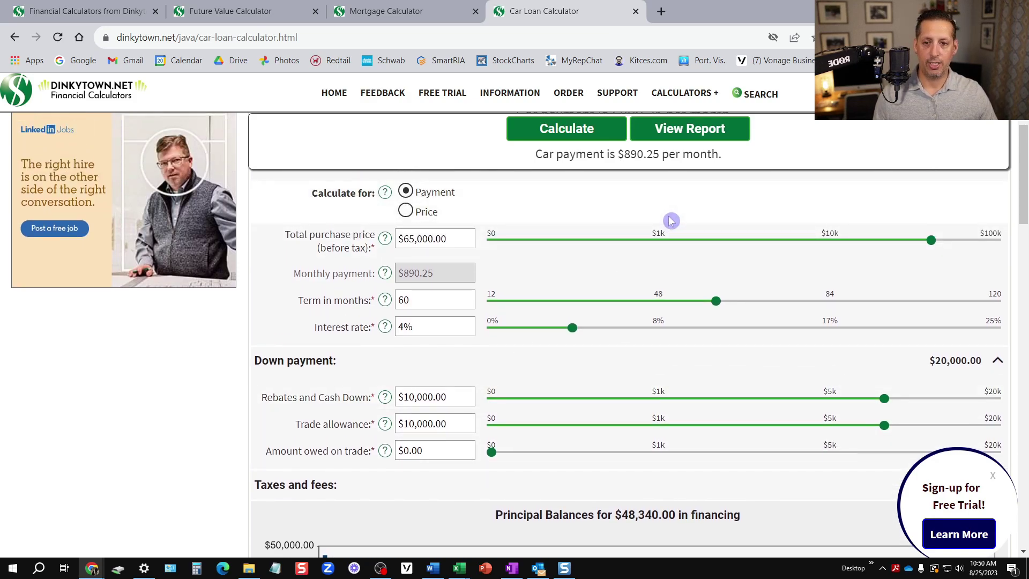